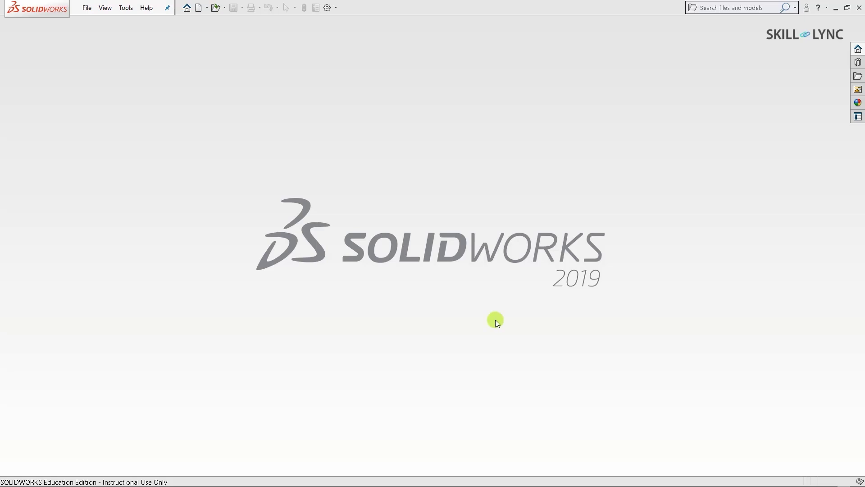
key("super")
type("sol")
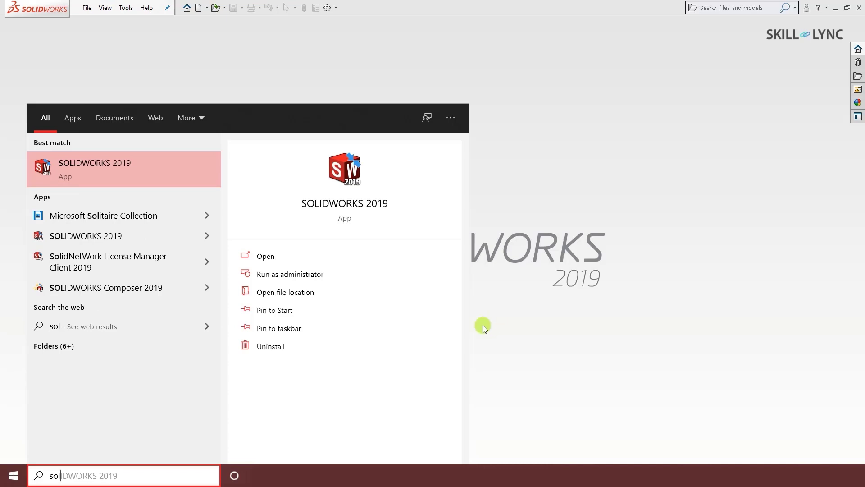
left_click(574, 74)
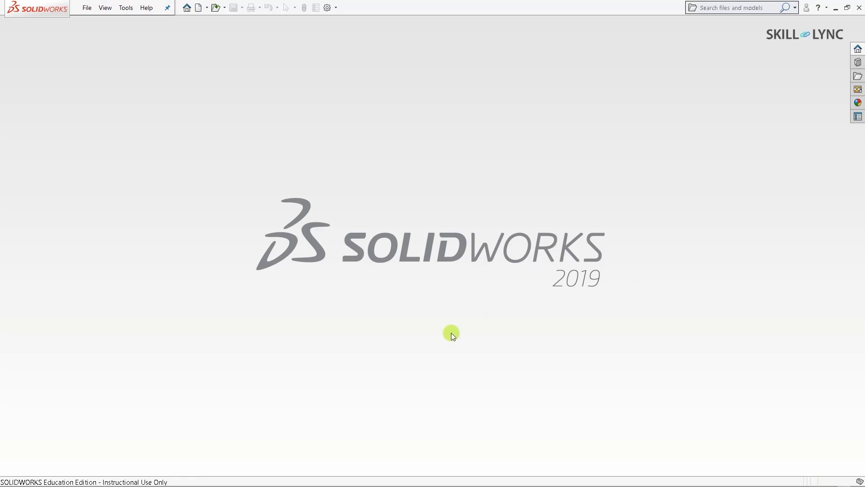
key("ctrl+n")
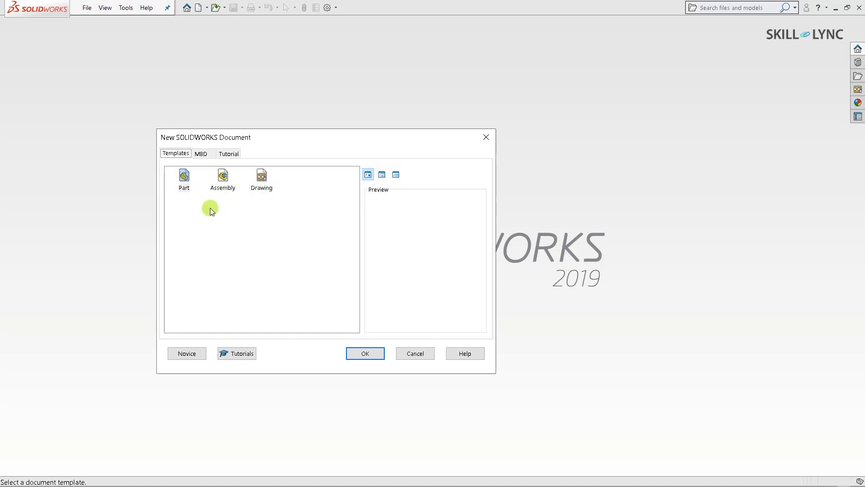
left_click(185, 180)
left_click(415, 353)
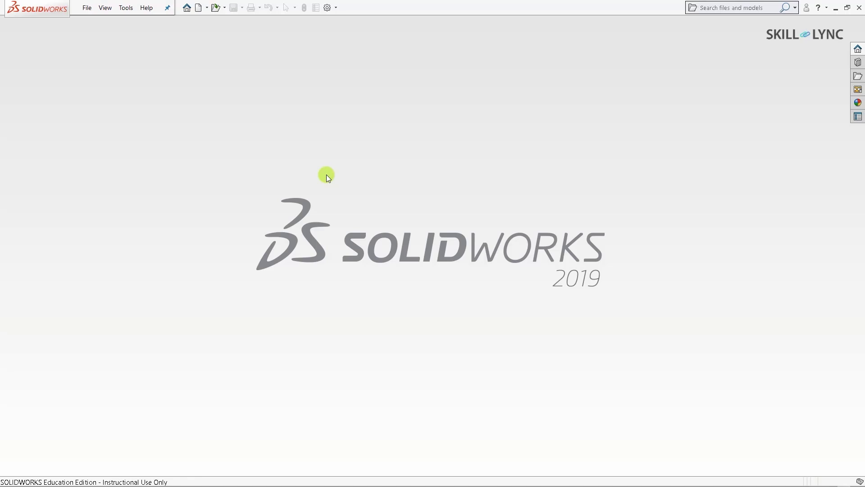
Open handle.SLDPRT from the Handle folder in Work Stuff and maximize its document window.
key("ctrl+o")
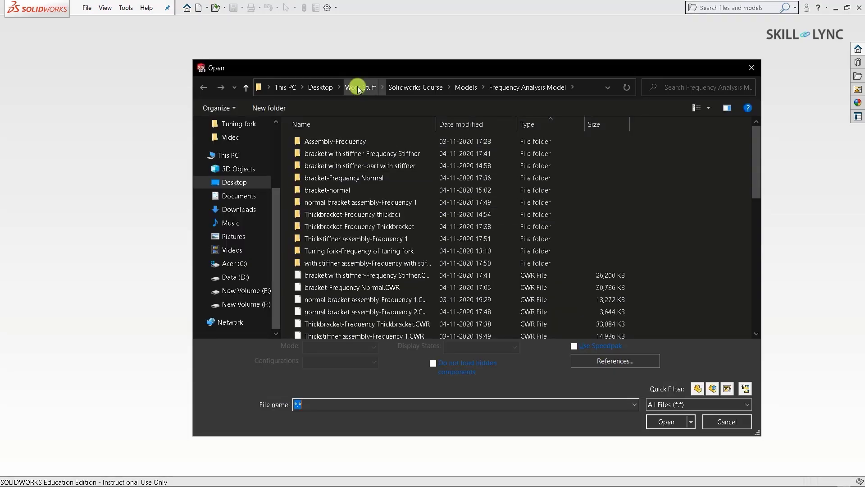
left_click(359, 89)
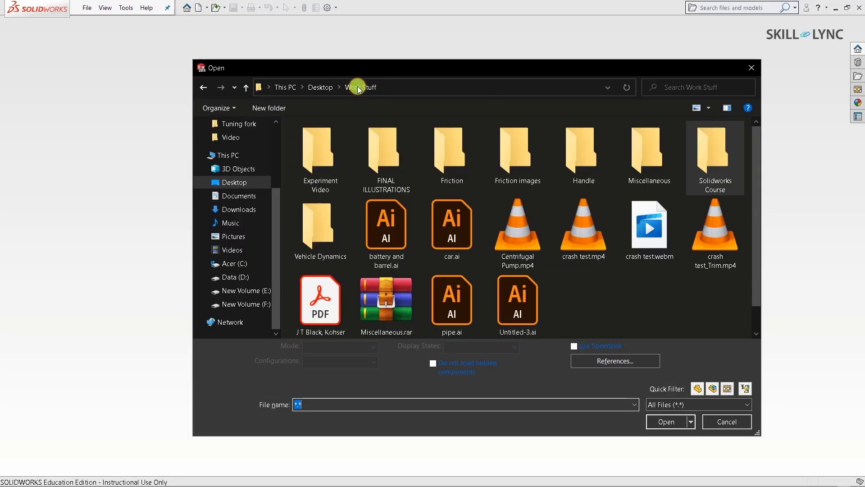
double_click(561, 171)
left_click(329, 141)
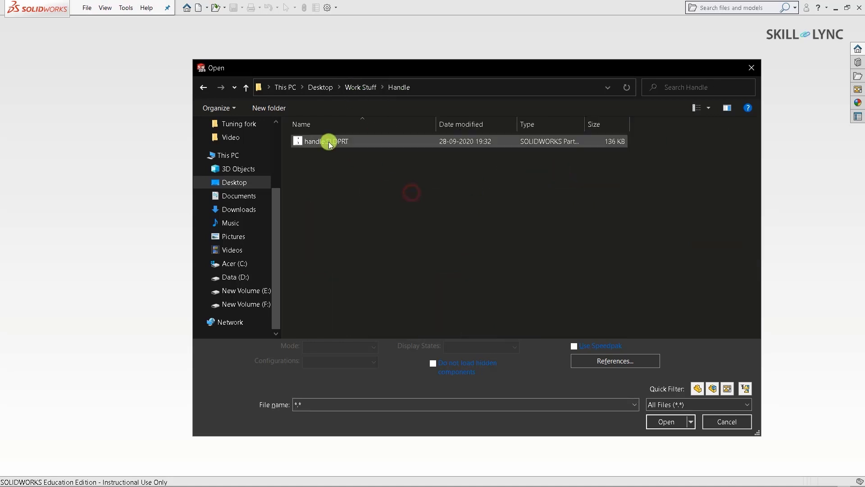
left_click(671, 419)
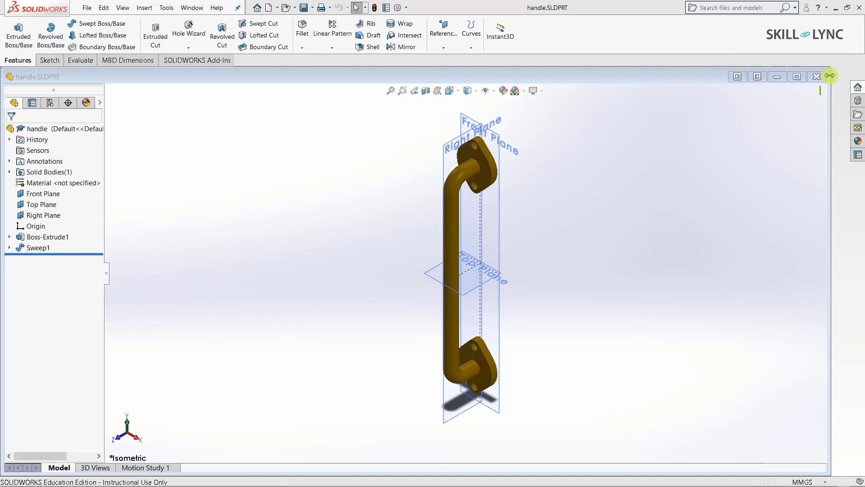
left_click(800, 78)
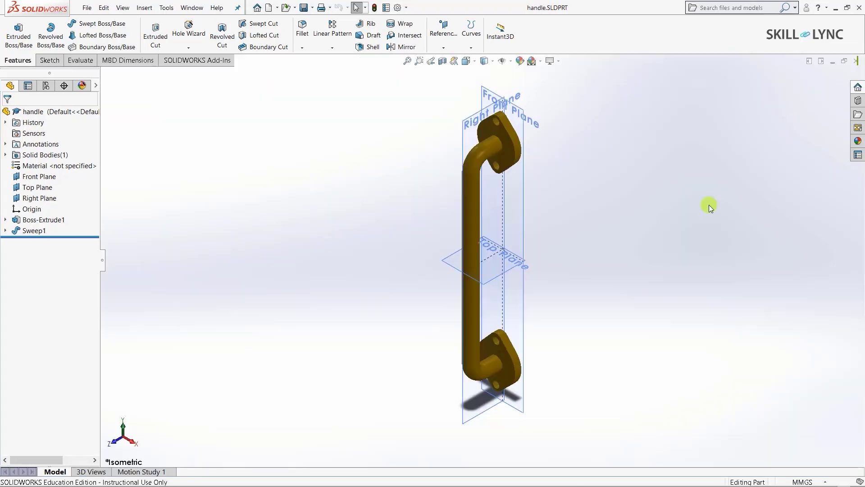
Examine the handle part's Front, Top and Right planes, its origin and the available document unit systems.
left_click(32, 180)
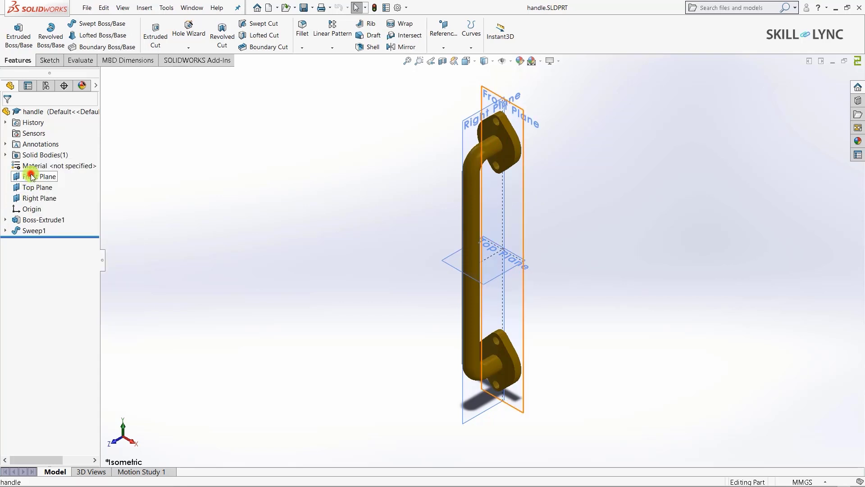
left_click(36, 187)
left_click(37, 198)
left_click(30, 209)
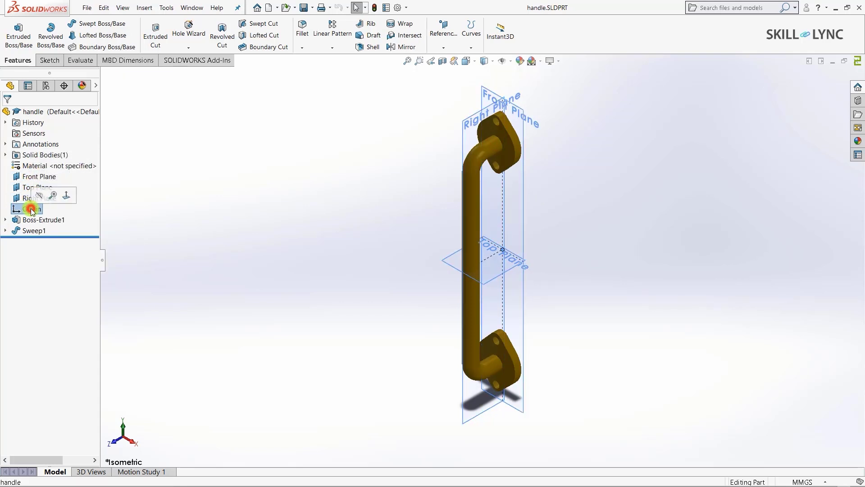
left_click(287, 267)
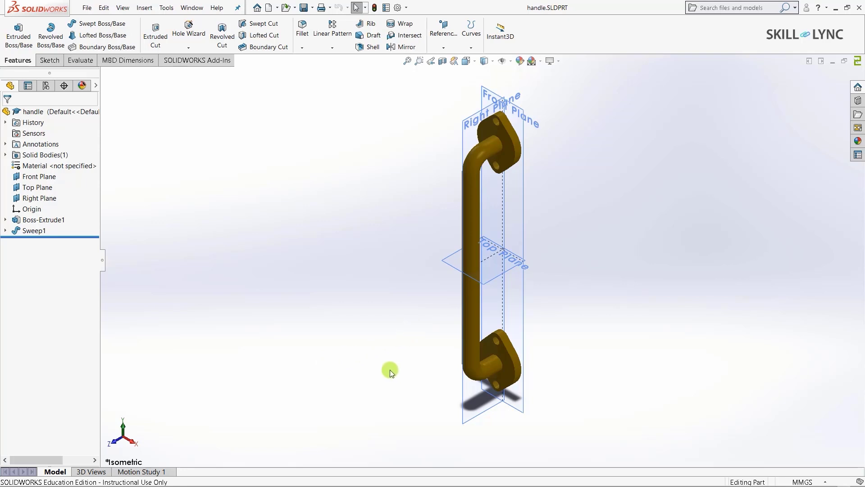
left_click(826, 482)
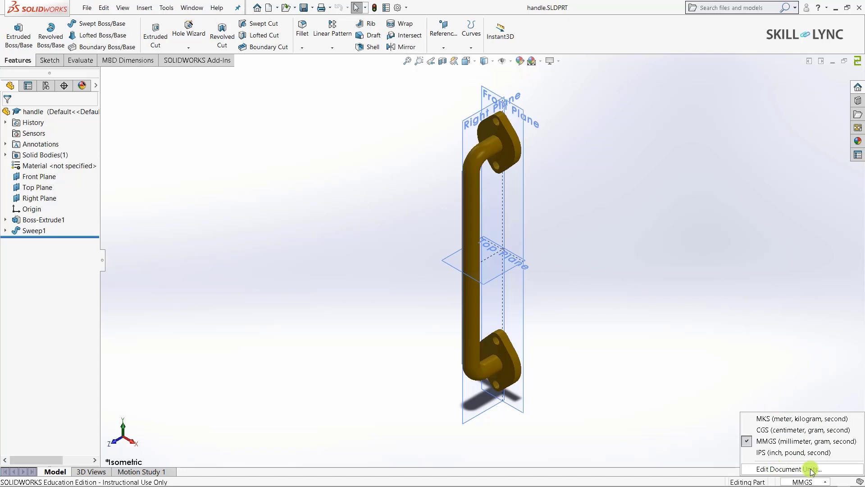
left_click(637, 334)
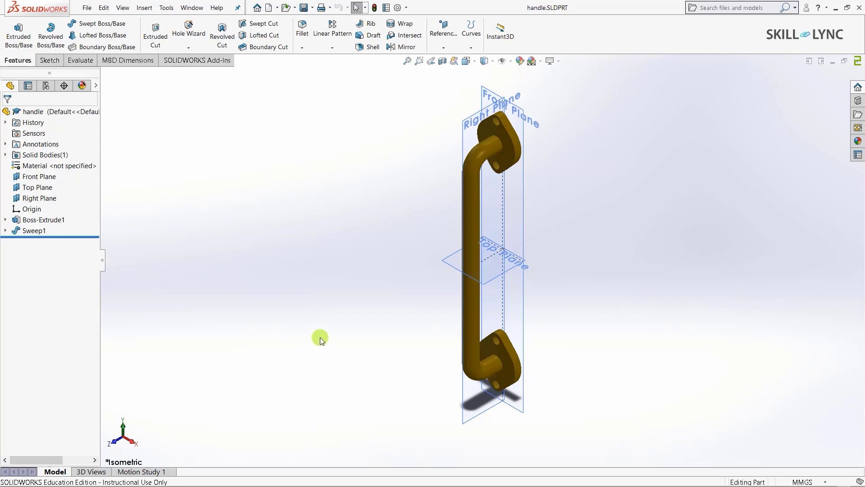
Highlight the Front, Top and Right planes one after another to view their orientation, then clear the selection.
left_click(33, 177)
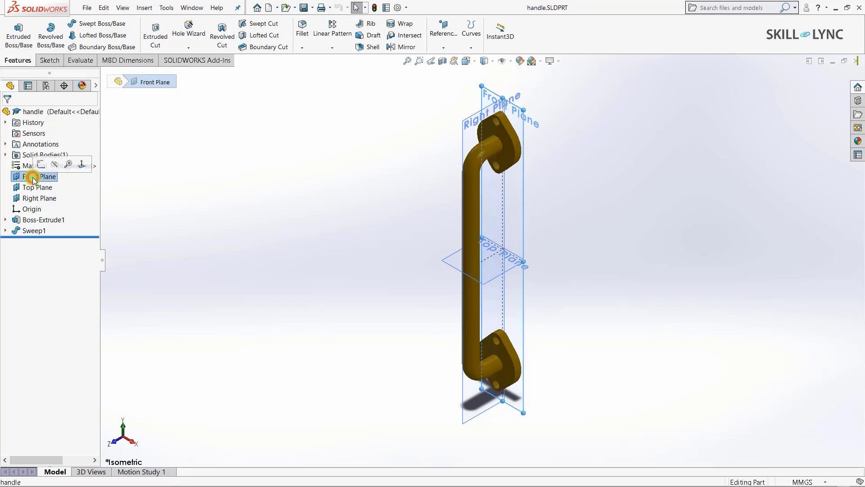
left_click(38, 188)
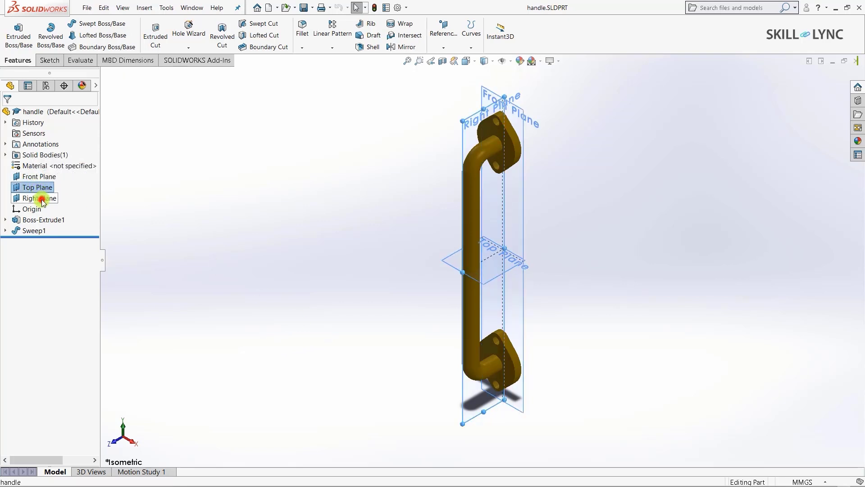
left_click(41, 199)
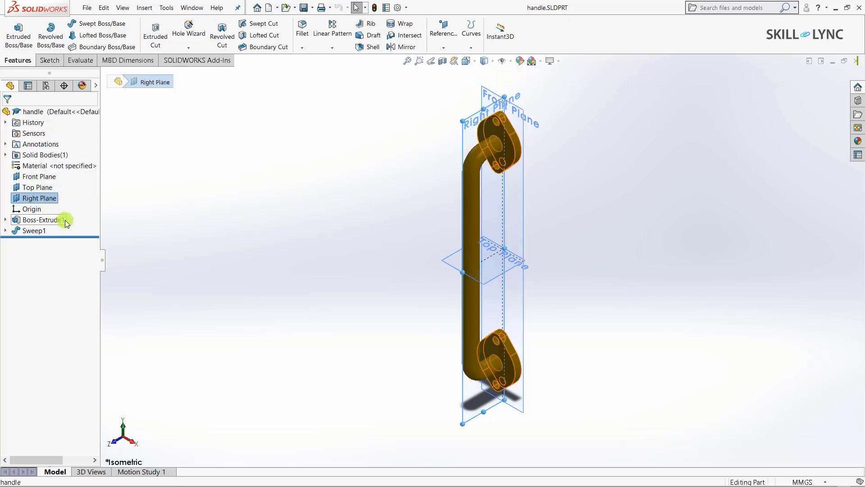
left_click(128, 235)
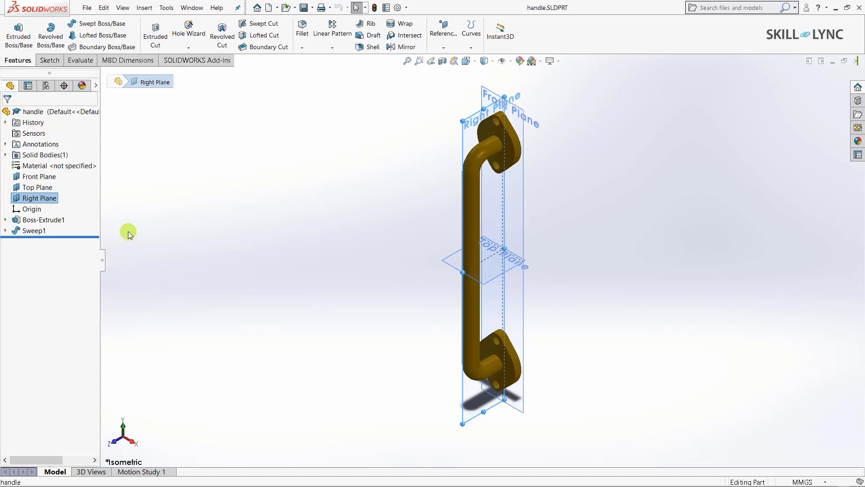
left_click(135, 226)
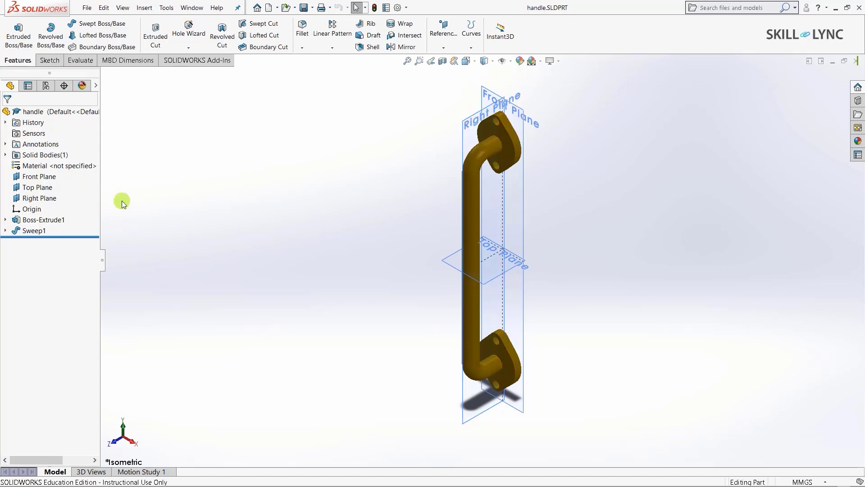
Hide the Front Plane of the handle part and show it again.
left_click(31, 180)
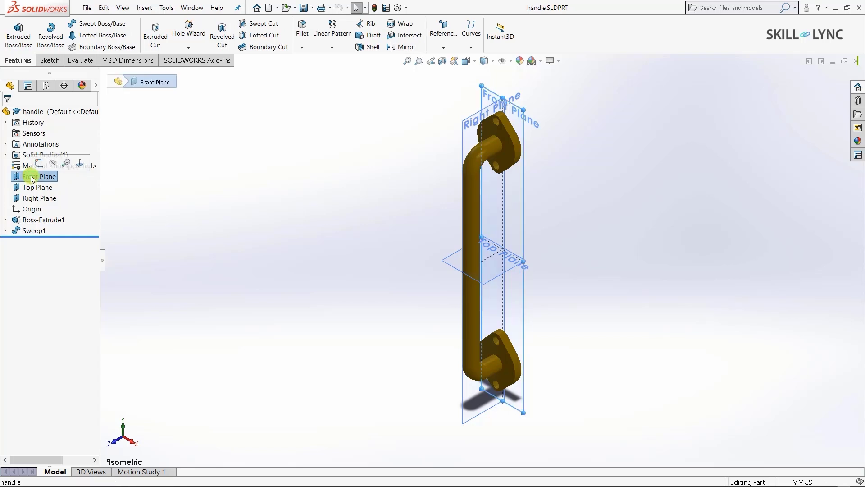
right_click(32, 179)
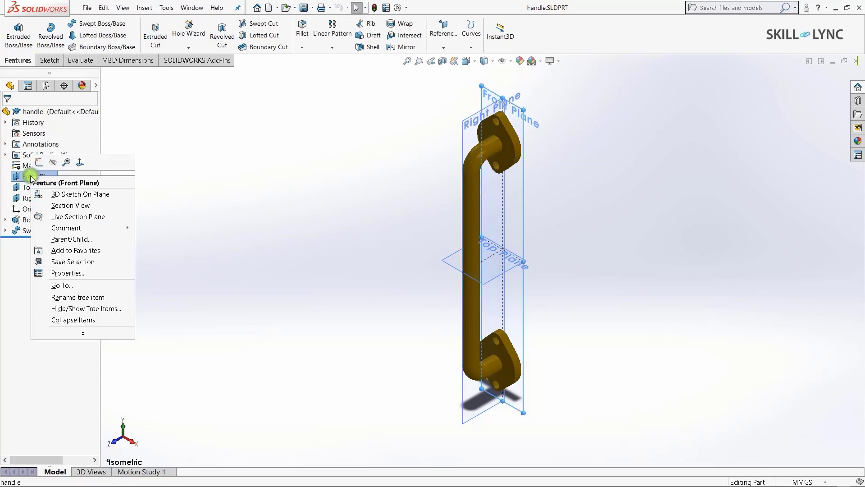
left_click(53, 164)
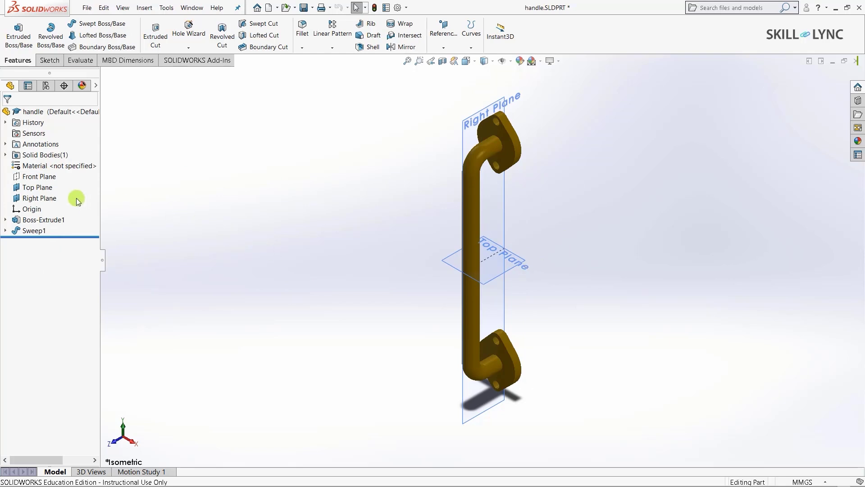
left_click(25, 178)
right_click(25, 178)
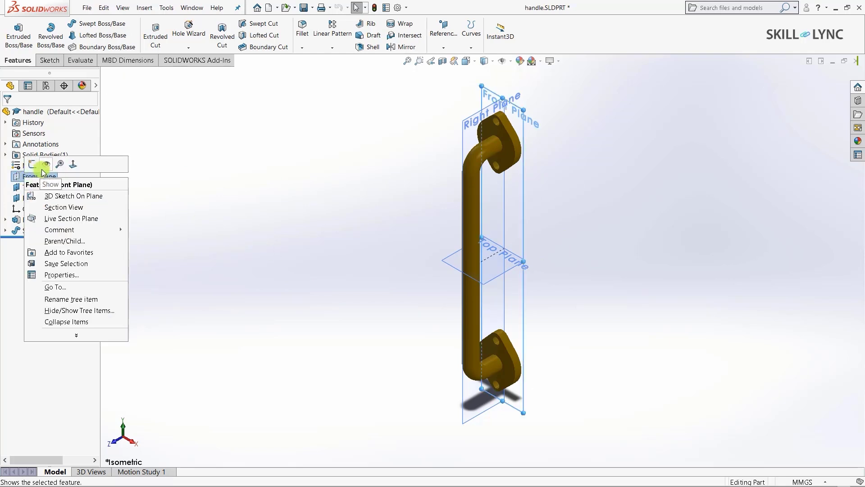
left_click(42, 165)
left_click(264, 193)
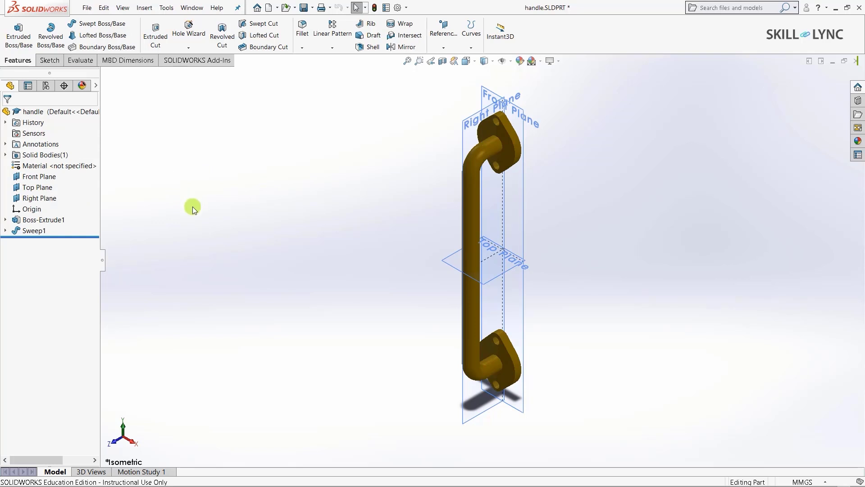
Examine the material options offered for the handle part without assigning one.
left_click(32, 165)
right_click(31, 166)
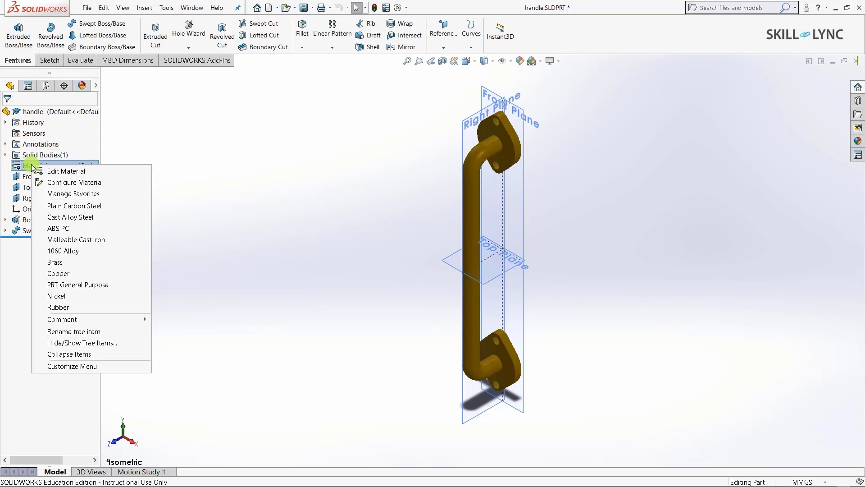
left_click(193, 176)
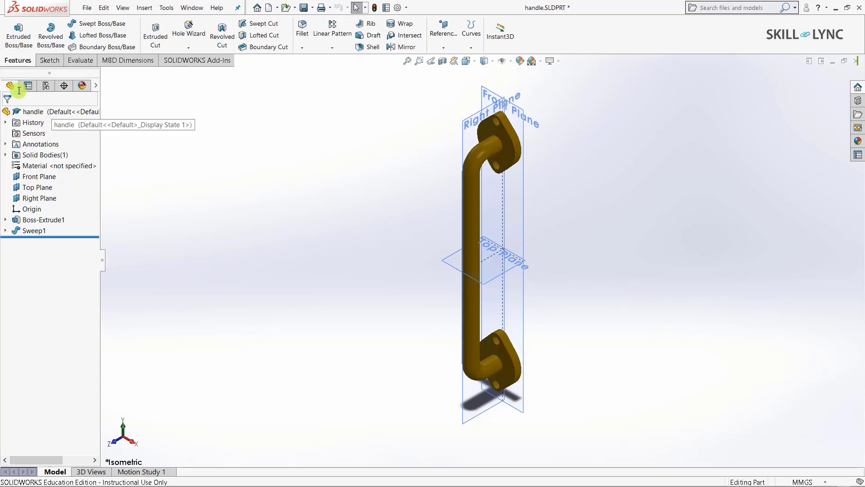
Load the SOLIDWORKS Simulation add-in for the handle part.
left_click(48, 62)
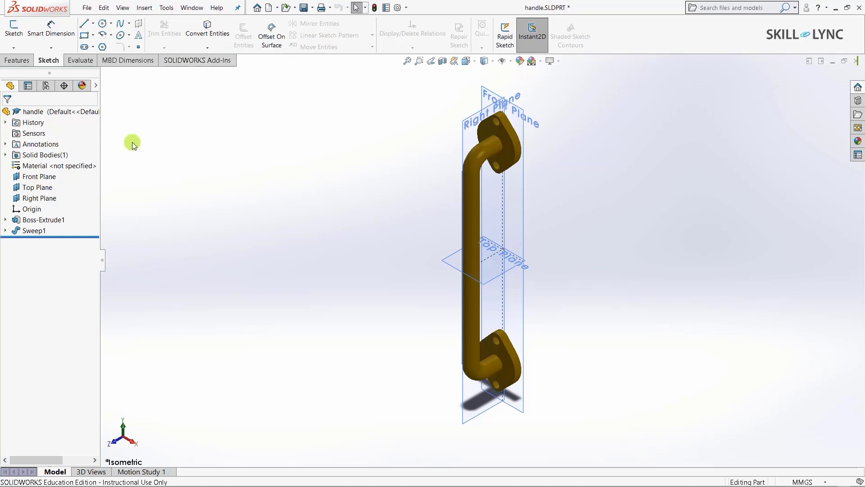
left_click(179, 63)
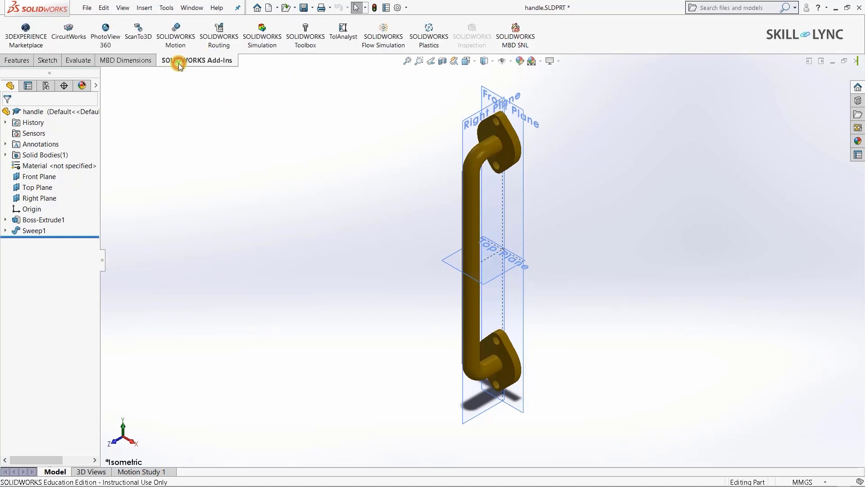
left_click(264, 37)
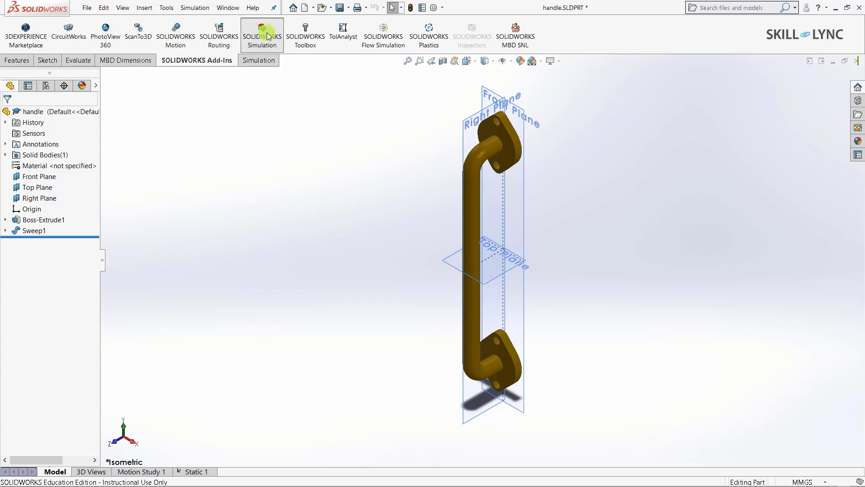
left_click(267, 50)
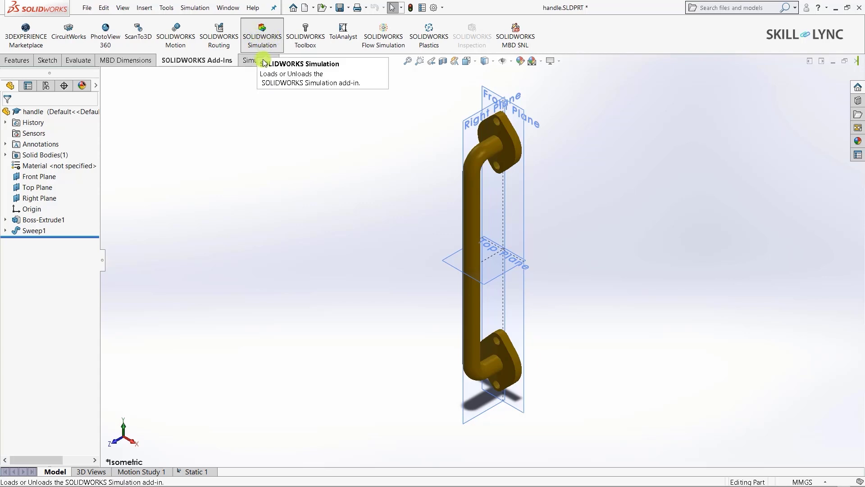
left_click(269, 38)
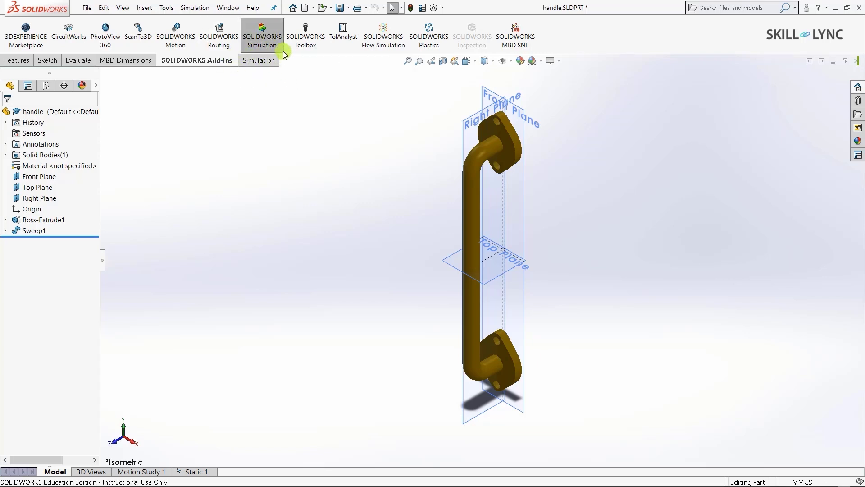
Look through the Simulation, Sketch and Features commands and return to the Simulation commands.
left_click(253, 64)
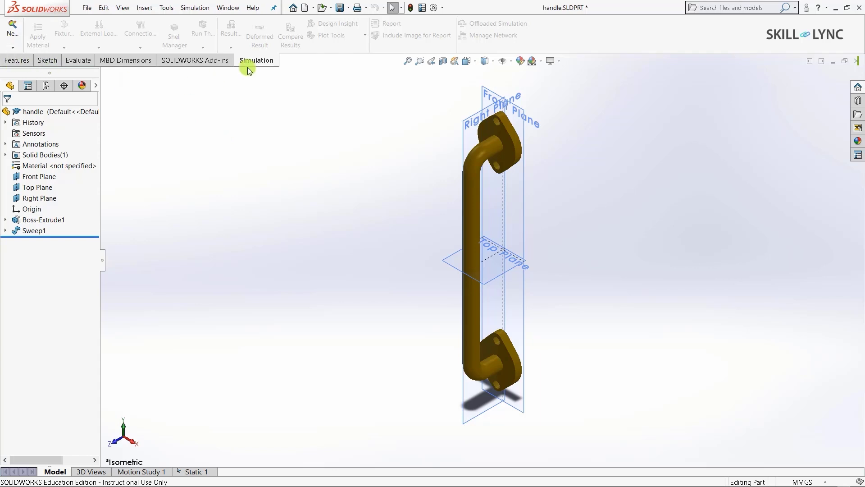
left_click(49, 61)
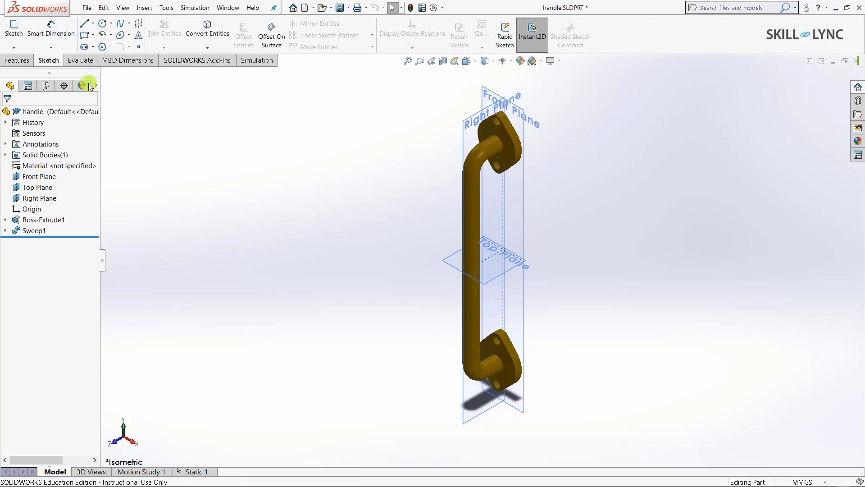
left_click(18, 60)
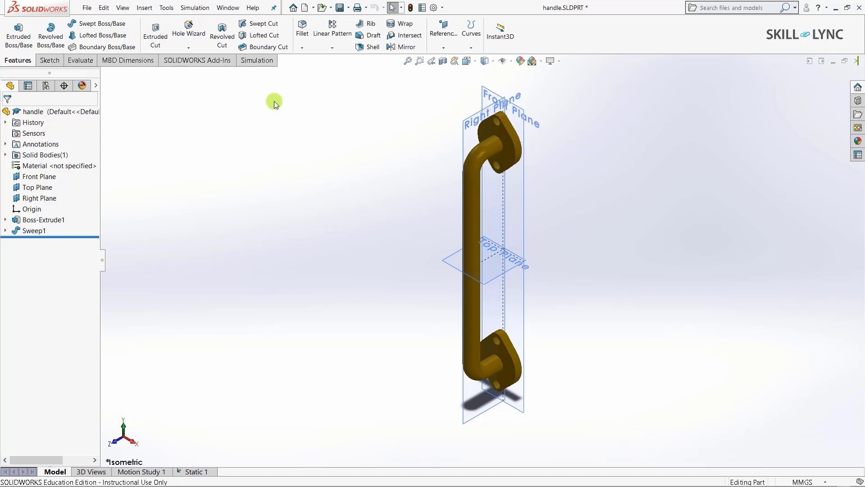
left_click(261, 63)
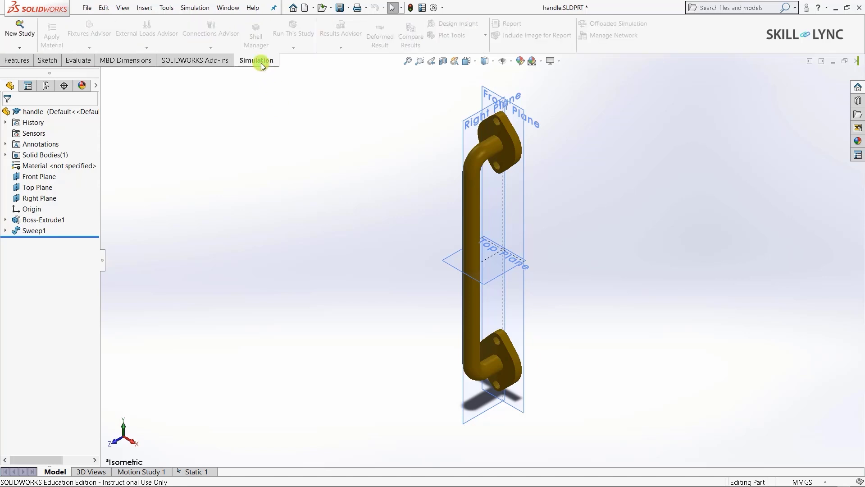
Create a new static simulation study named "handle static".
left_click(19, 34)
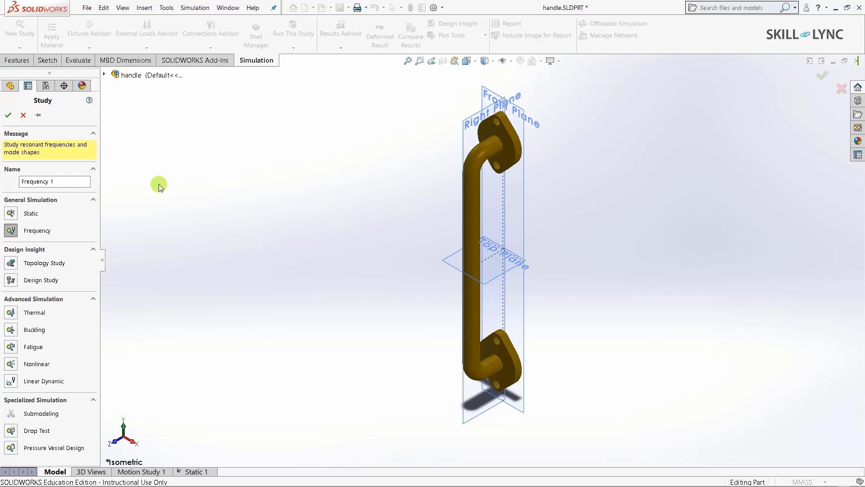
left_click(11, 215)
left_click(53, 191)
key("BackSpace")
key("BackSpace")
key("BackSpace")
key("BackSpace")
key("BackSpace")
key("BackSpace")
key("BackSpace")
key("BackSpace")
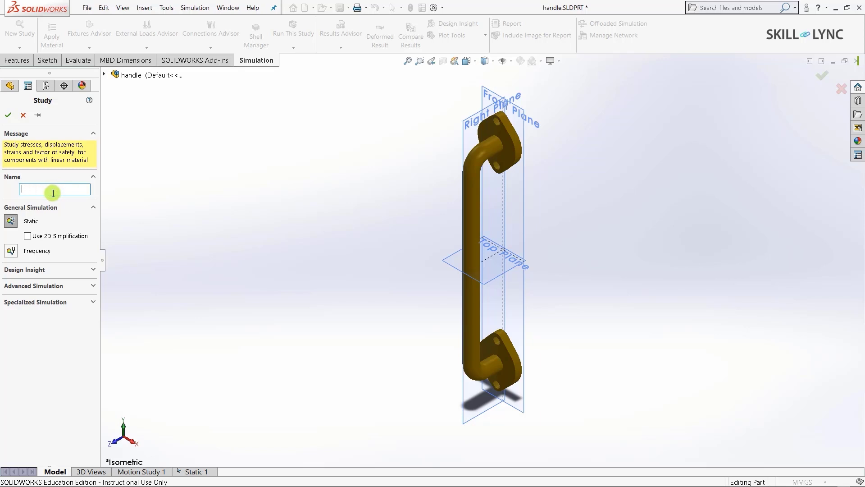
type("handle s")
type("tatic")
left_click(8, 115)
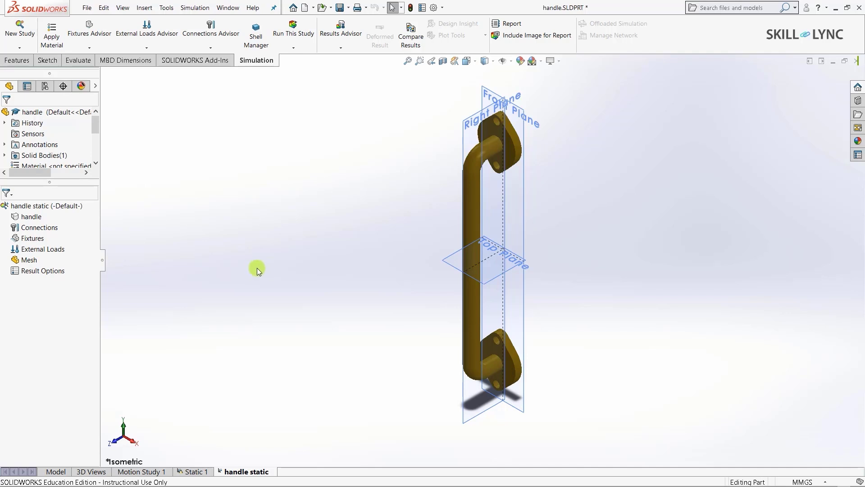
Examine the steel and custom plastic entries in the material library, including Custom Plastic and AISI 1020, without applying one.
right_click(26, 219)
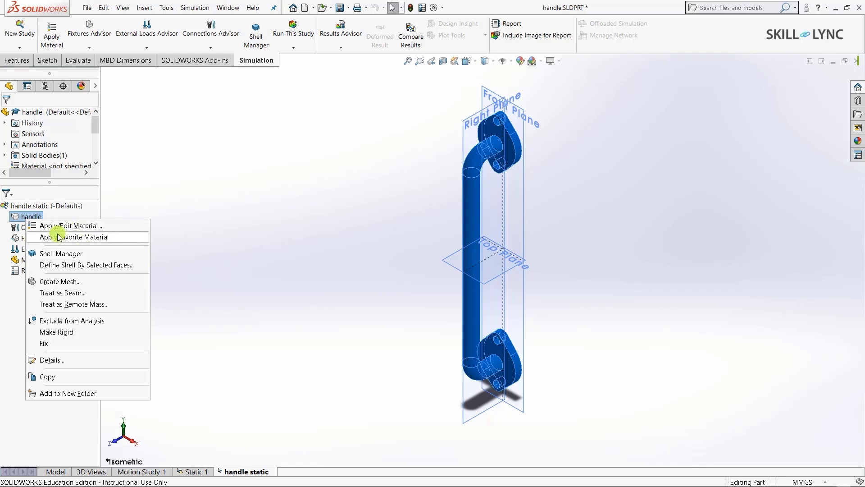
mouse_move(58, 234)
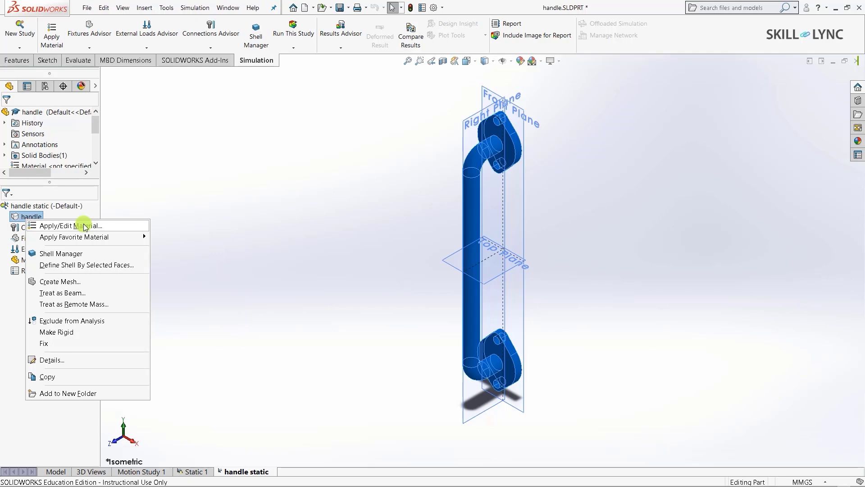
left_click(84, 226)
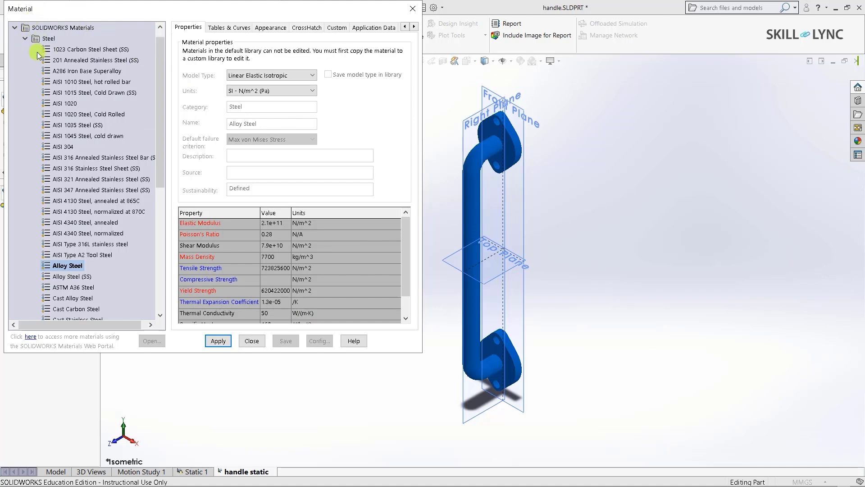
left_click(25, 38)
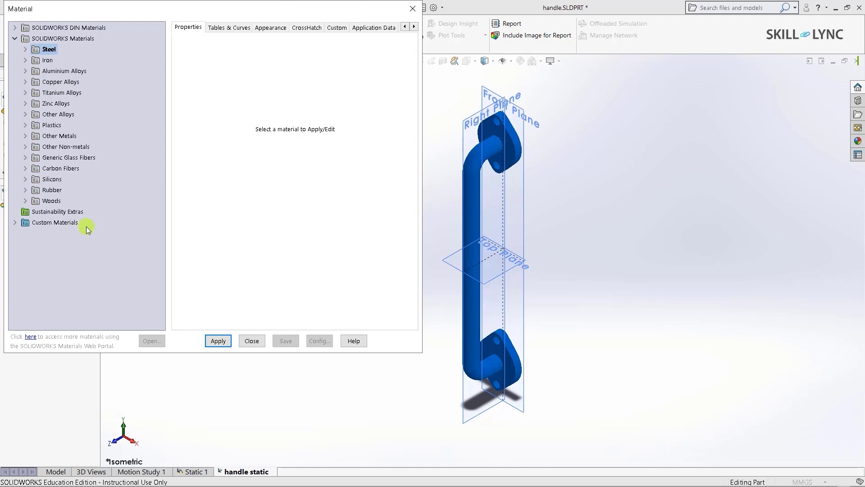
double_click(27, 223)
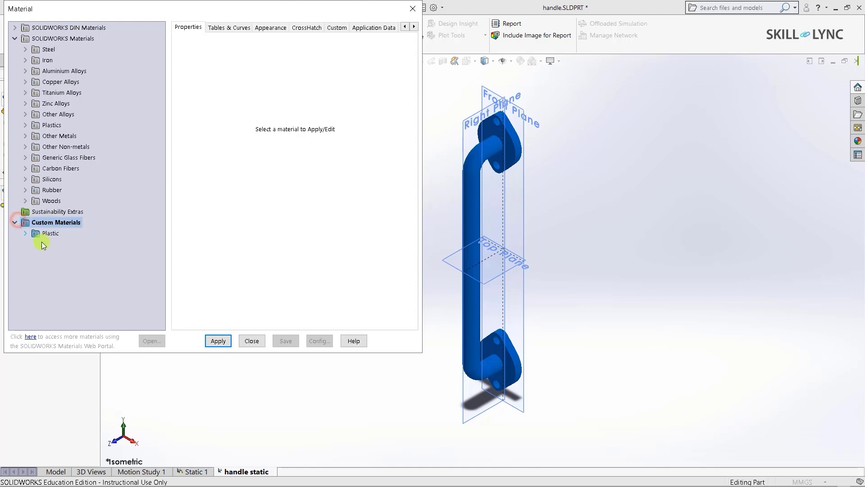
double_click(29, 234)
left_click(62, 246)
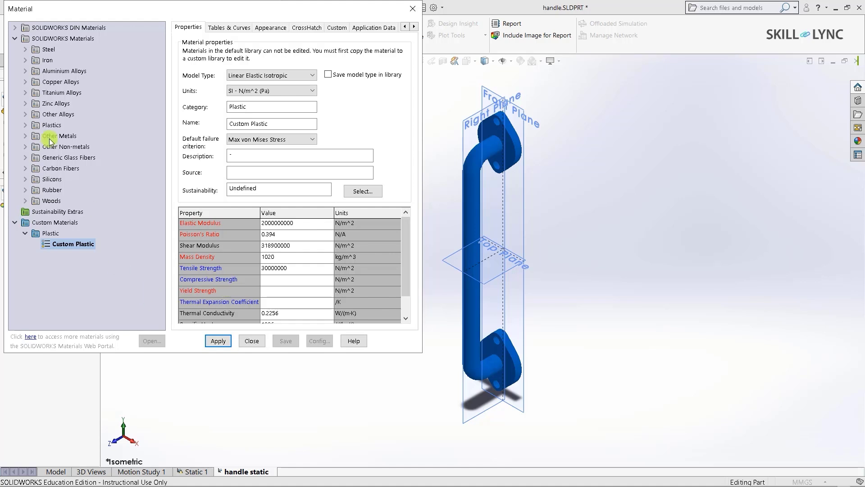
left_click(27, 51)
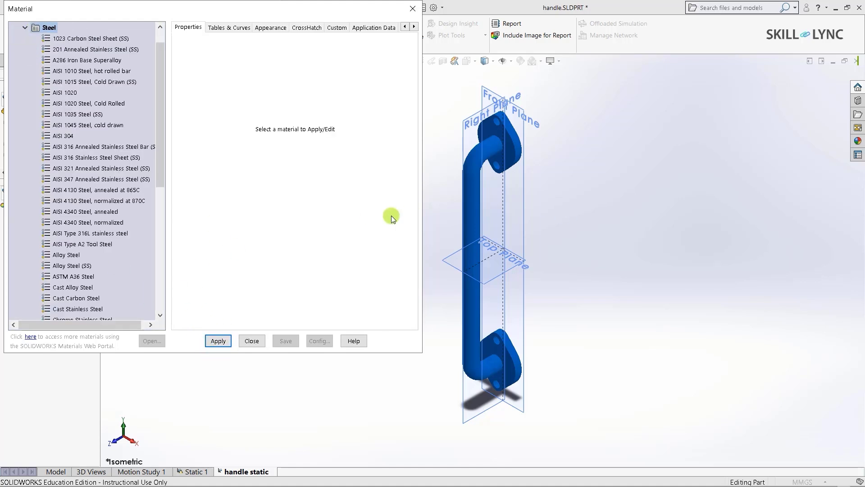
left_click(67, 92)
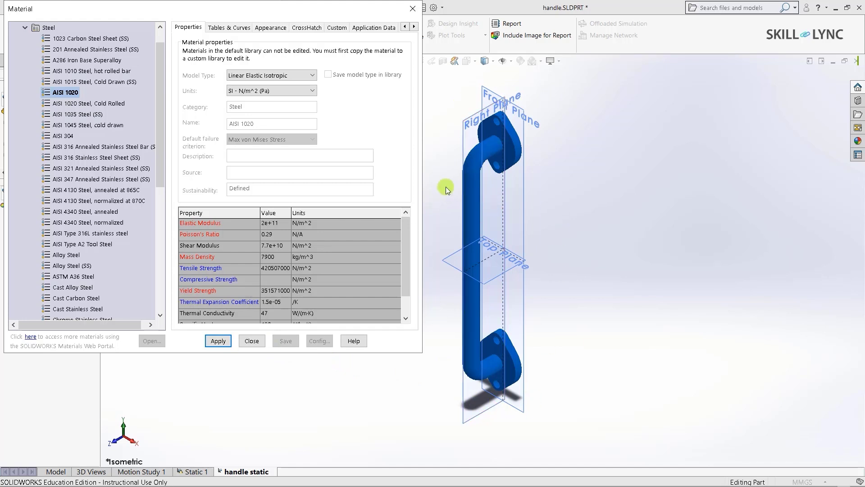
left_click(410, 11)
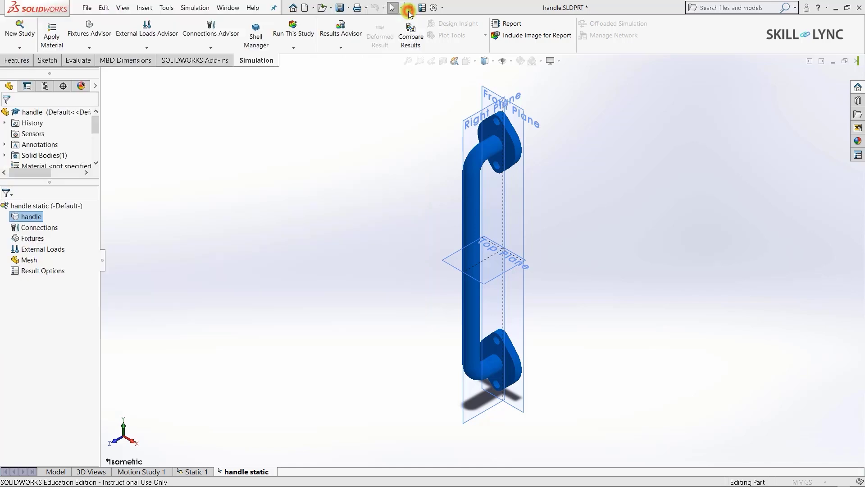
Assign the favorite material Brass to the handle body in the static study.
right_click(28, 218)
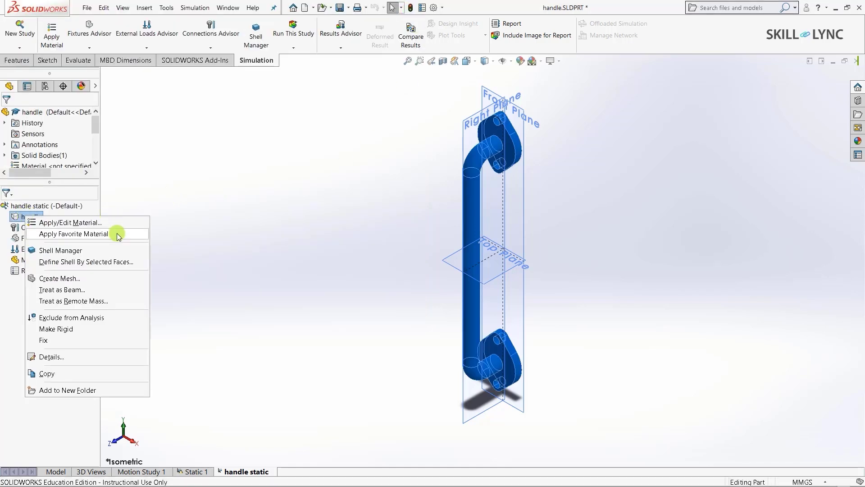
mouse_move(117, 234)
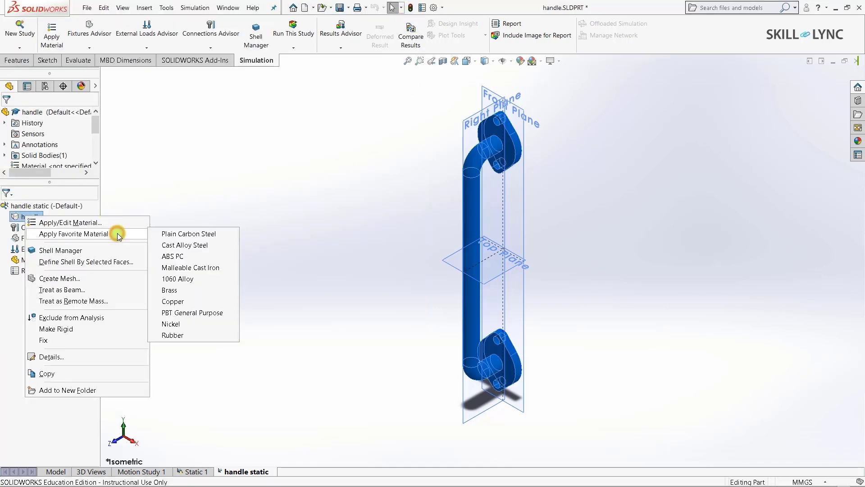
left_click(181, 291)
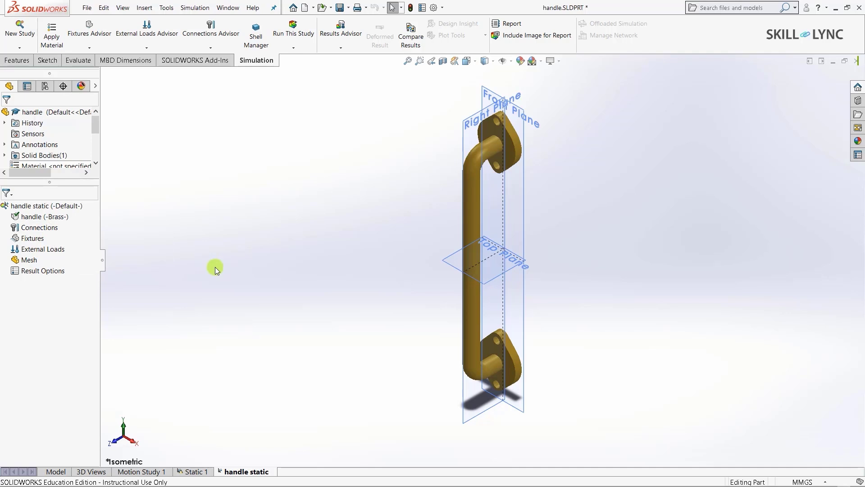
Examine the connection and contact types offered for the static study without adding one.
right_click(35, 231)
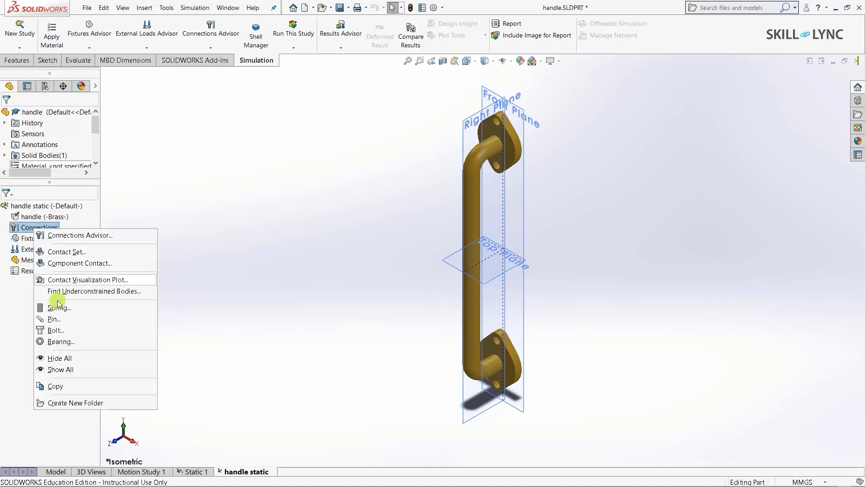
left_click(238, 297)
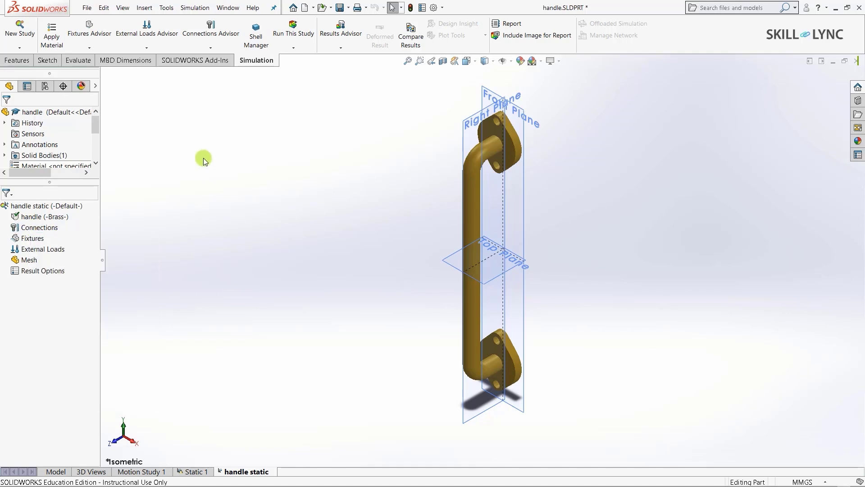
left_click(210, 48)
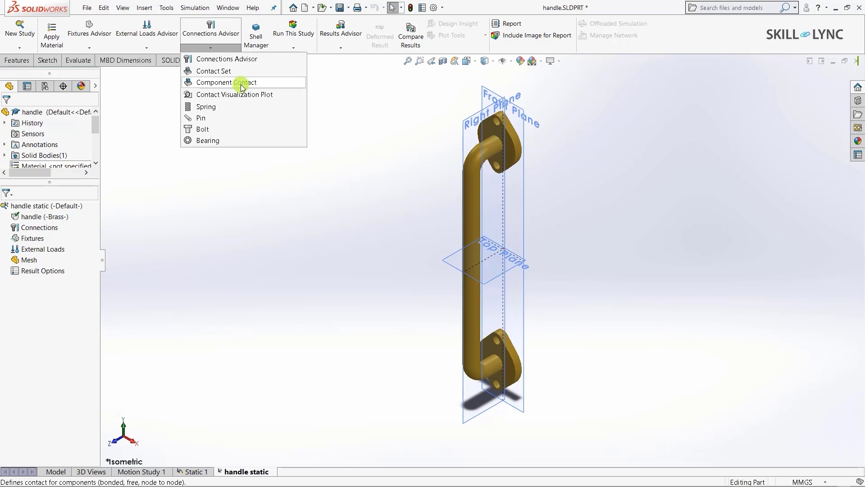
left_click(263, 231)
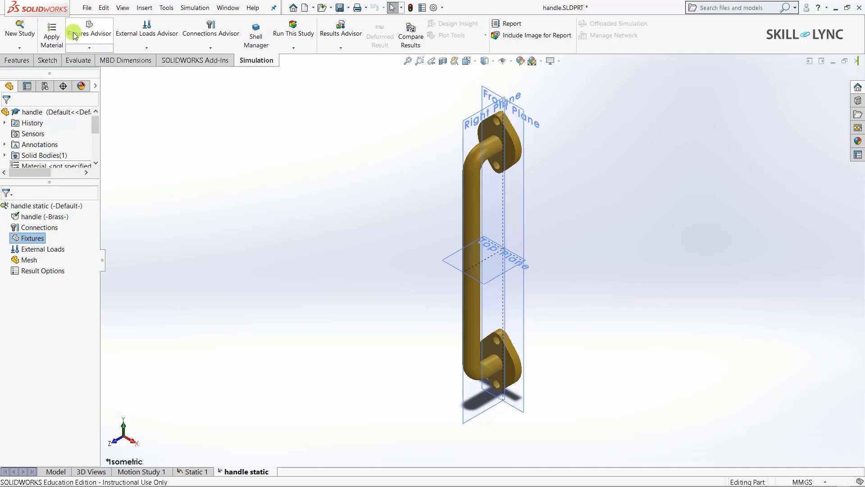
Start a Fixed Geometry fixture and select the inner face of the upper hole in the handle's upper mounting plate.
left_click(90, 47)
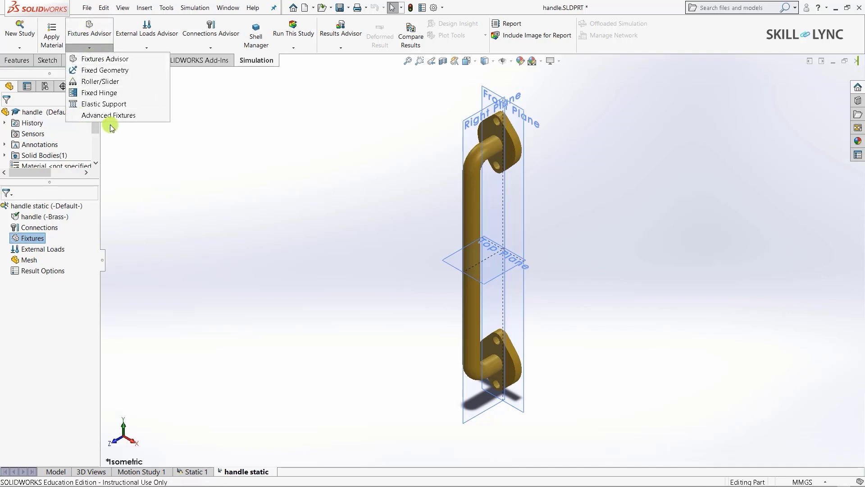
left_click(118, 71)
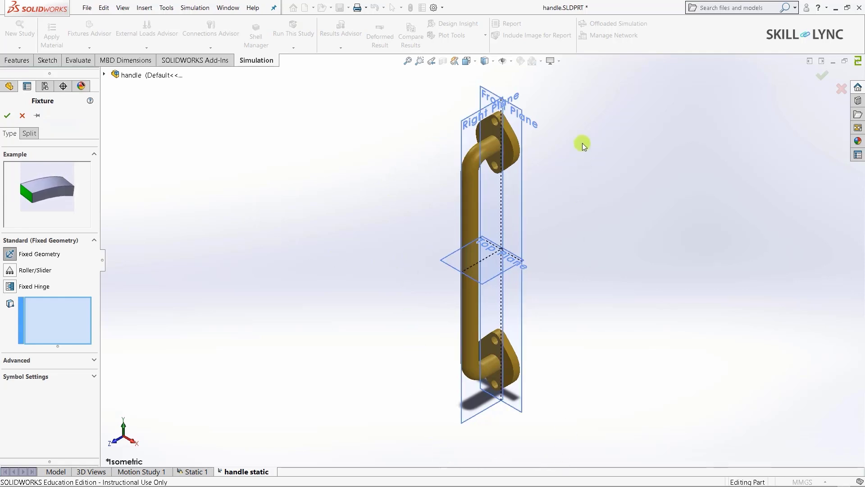
left_click(471, 304)
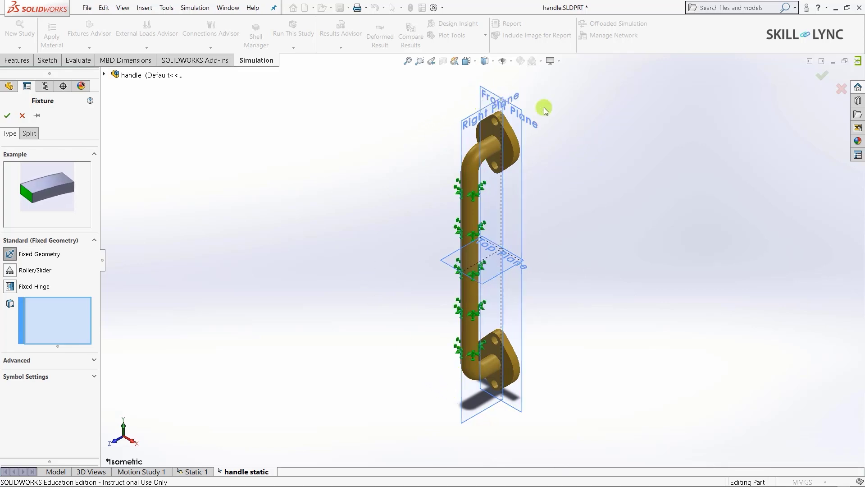
scroll(544, 108, "down", 2)
scroll(470, 147, "down", 2)
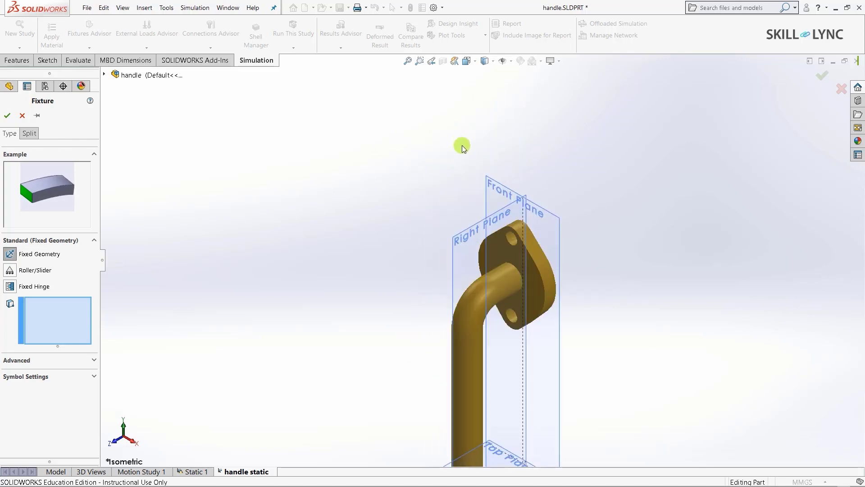
scroll(501, 317, "down", 3)
left_click(502, 317)
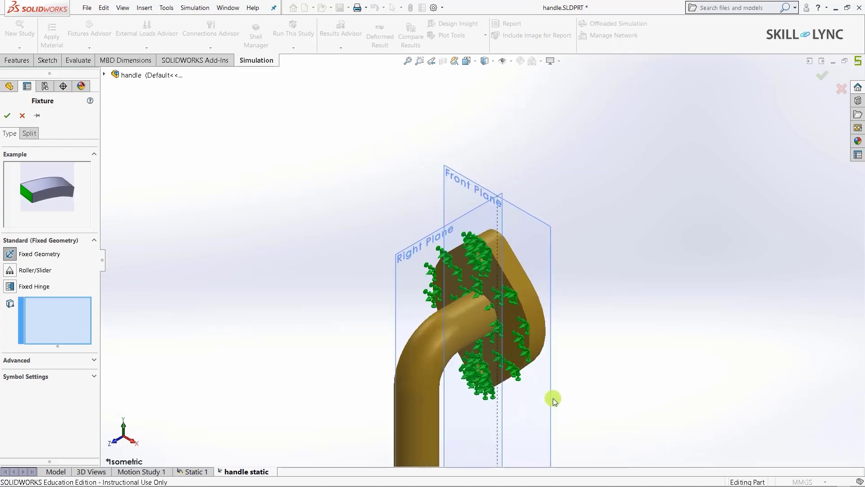
left_click(523, 323)
left_click(483, 250)
scroll(483, 250, "down", 4)
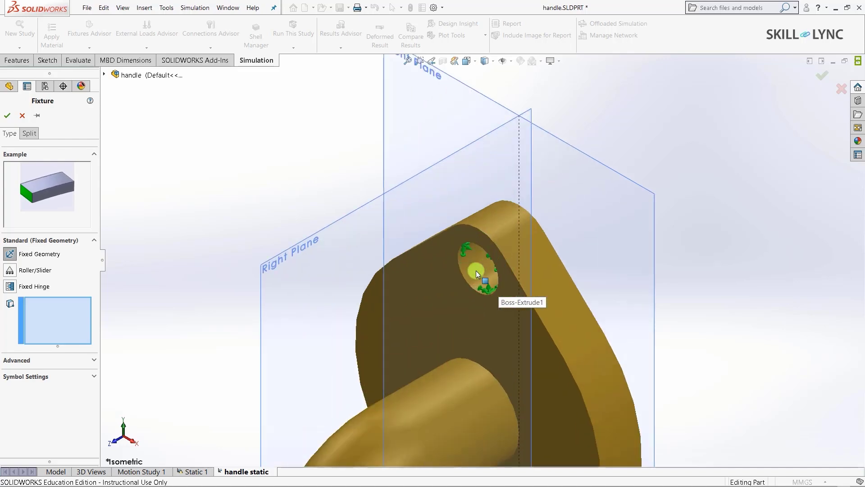
left_click(475, 269)
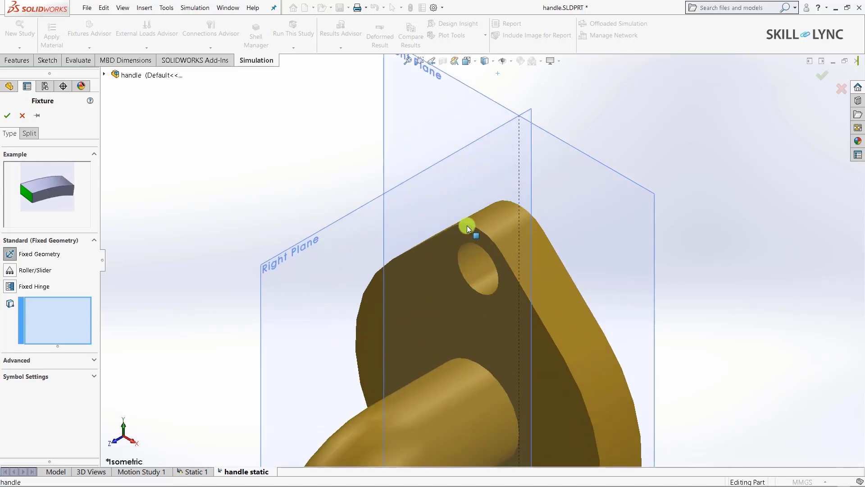
key("ctrl+z")
middle_click_drag(620, 278, 541, 423)
scroll(444, 309, "up", 5)
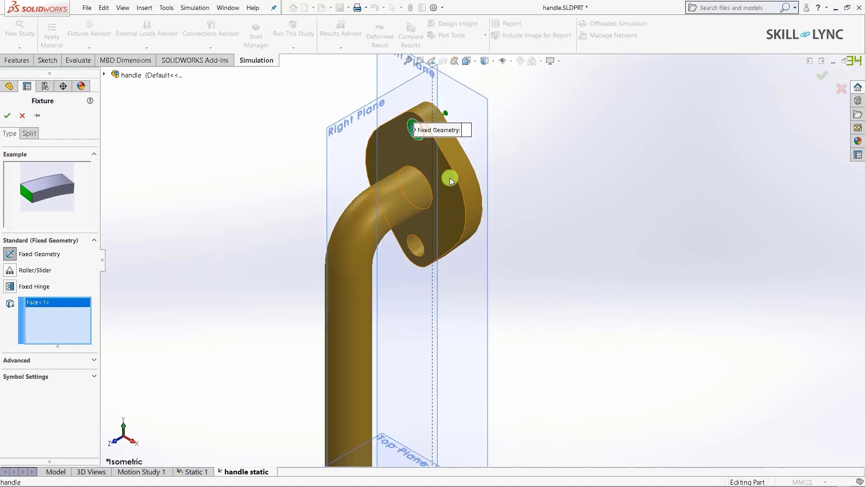
scroll(428, 157, "up", 3)
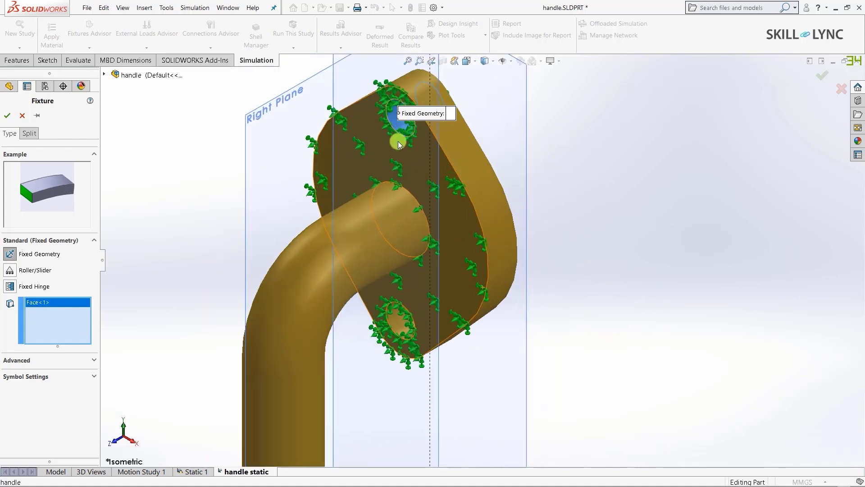
Add the inner face of the upper mounting plate's lower hole to the Fixed Geometry fixture.
left_click(401, 137)
left_click(398, 122)
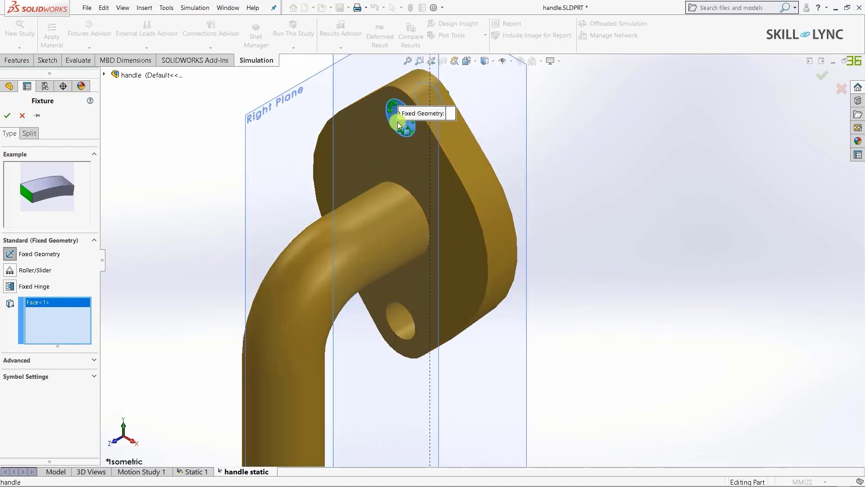
left_click(395, 323)
Add the inner faces of both holes in the handle's lower mounting plate to the Fixed Geometry fixture.
scroll(526, 208, "down", 6)
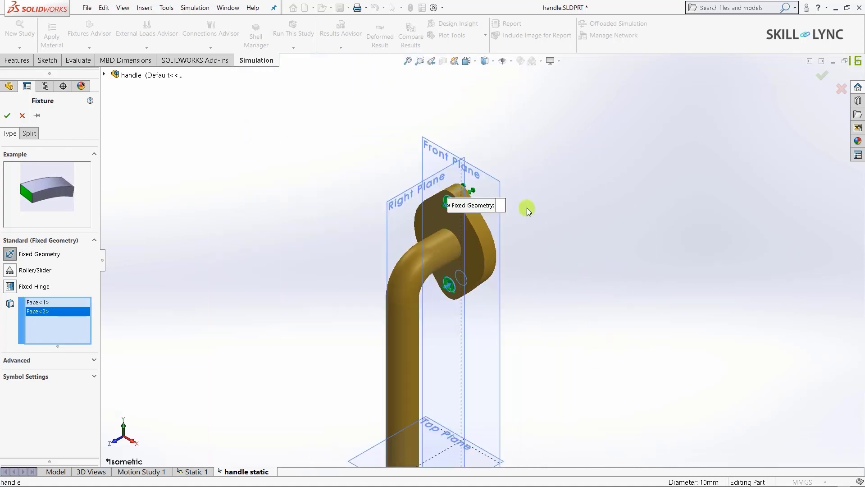
scroll(461, 389, "up", 2)
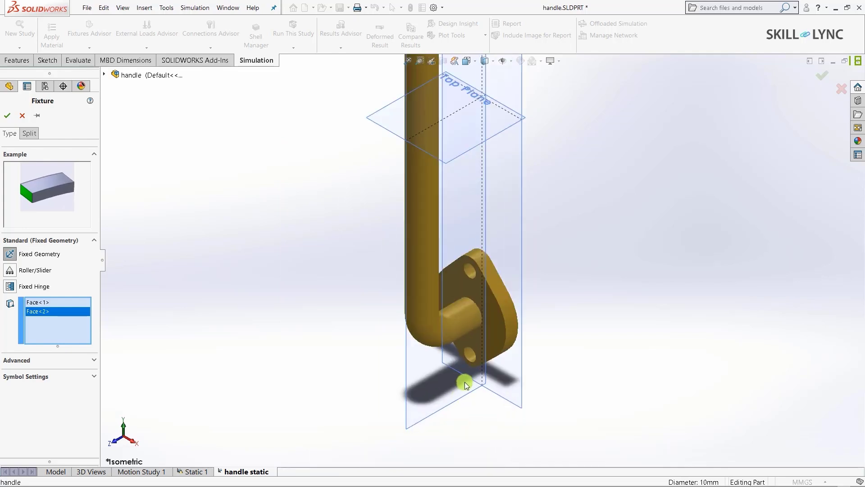
scroll(464, 383, "up", 2)
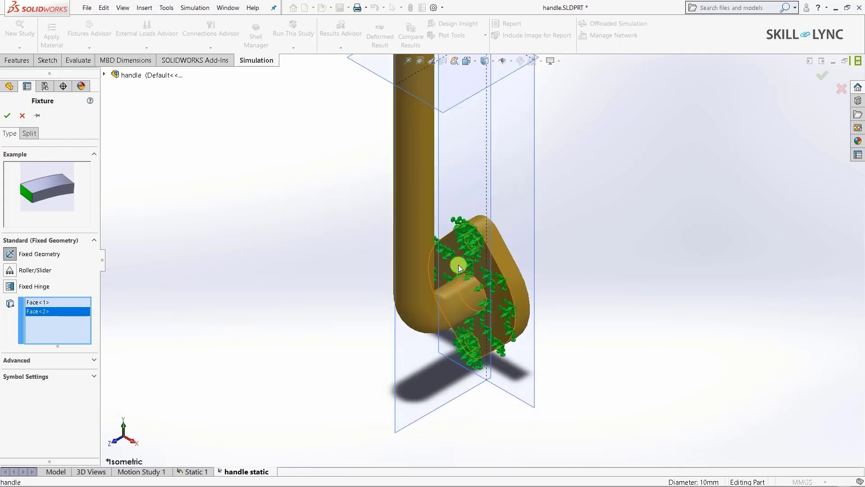
left_click(471, 246)
left_click(459, 350)
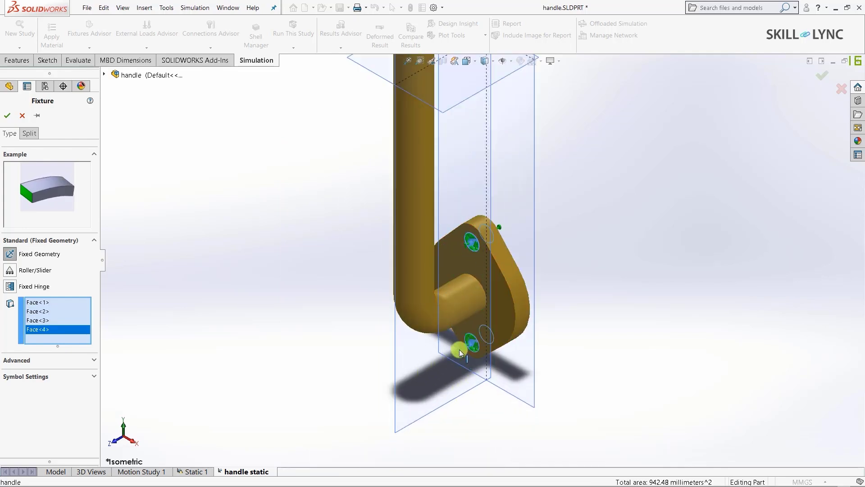
scroll(459, 349, "up", 4)
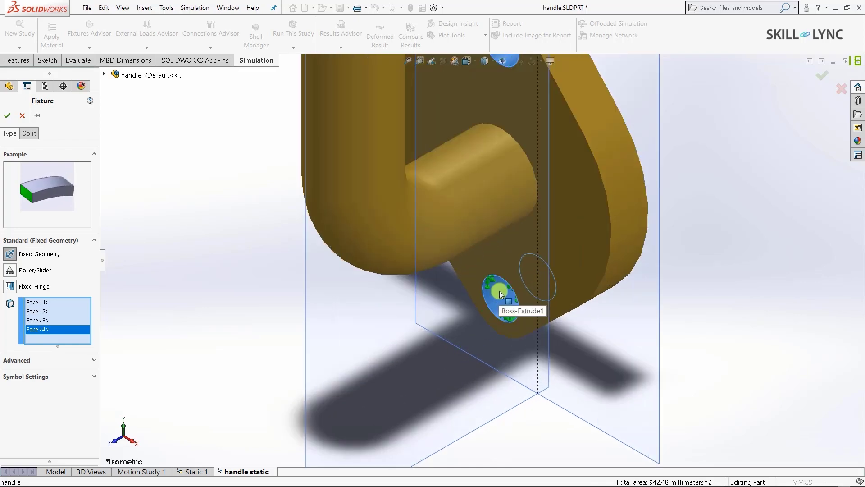
scroll(322, 354, "down", 8)
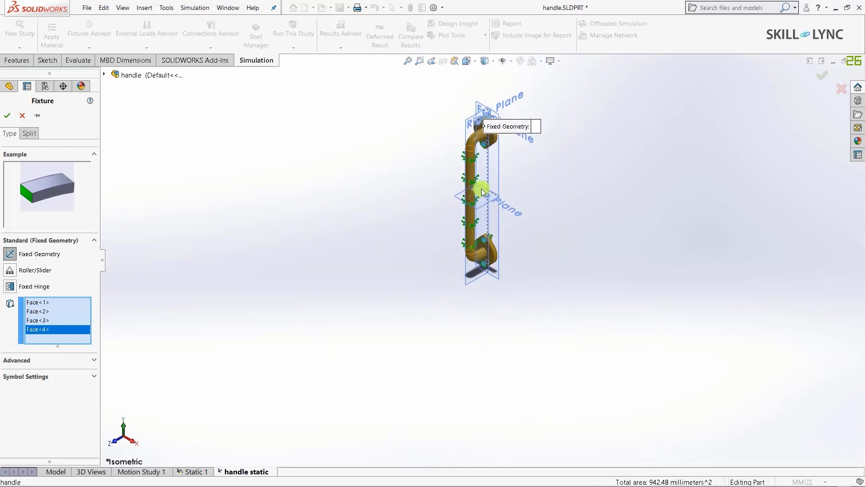
Apply the Fixed Geometry fixture to the four selected mounting-hole faces.
scroll(482, 181, "up", 3)
scroll(571, 214, "up", 1)
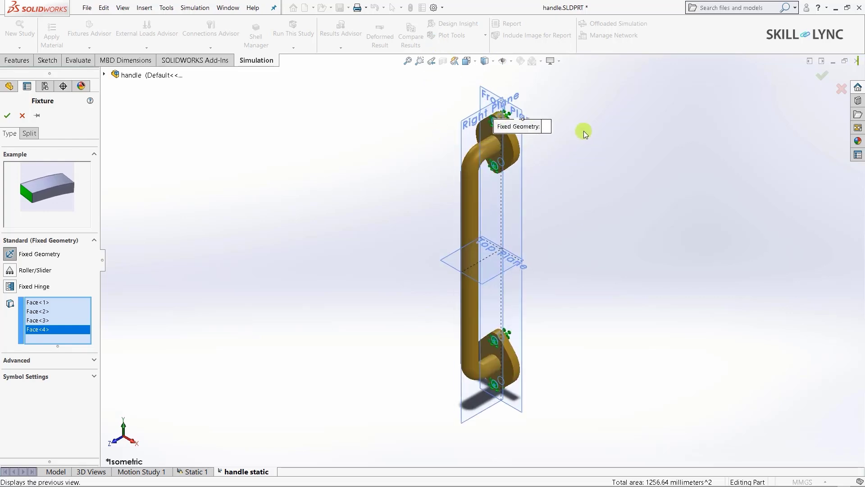
scroll(541, 148, "up", 5)
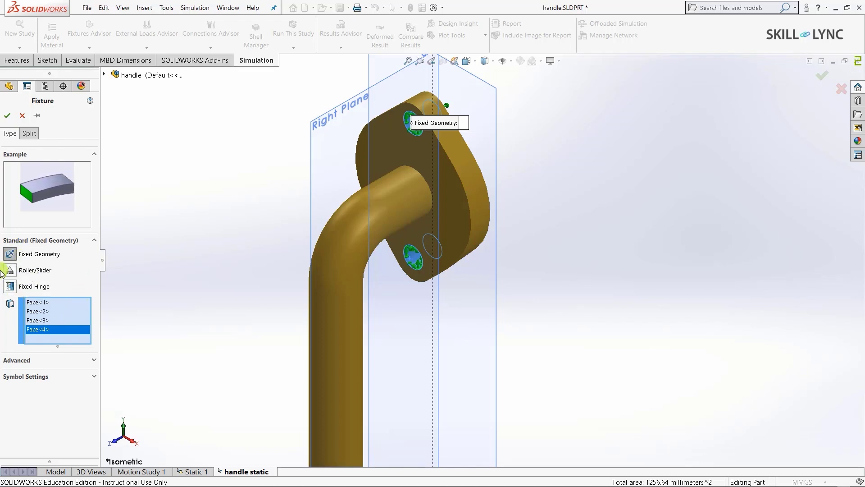
left_click(7, 116)
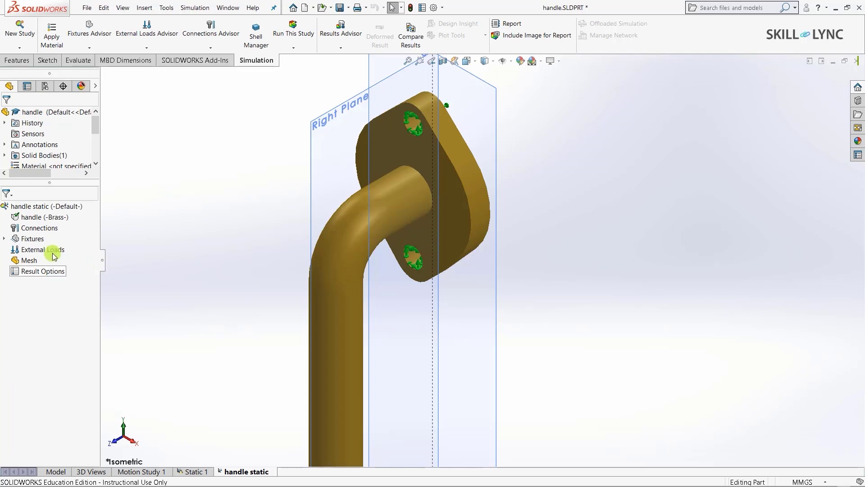
Start a Force external load and select the cylindrical face of the handle's straight grip.
right_click(33, 252)
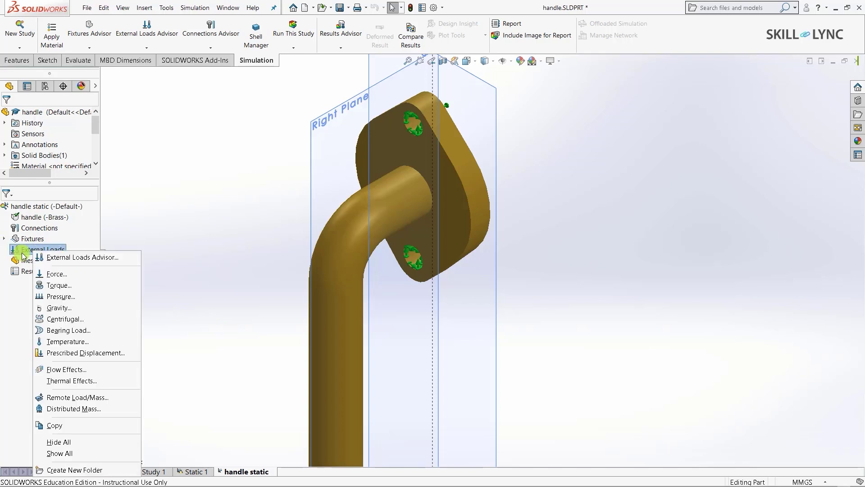
left_click(164, 227)
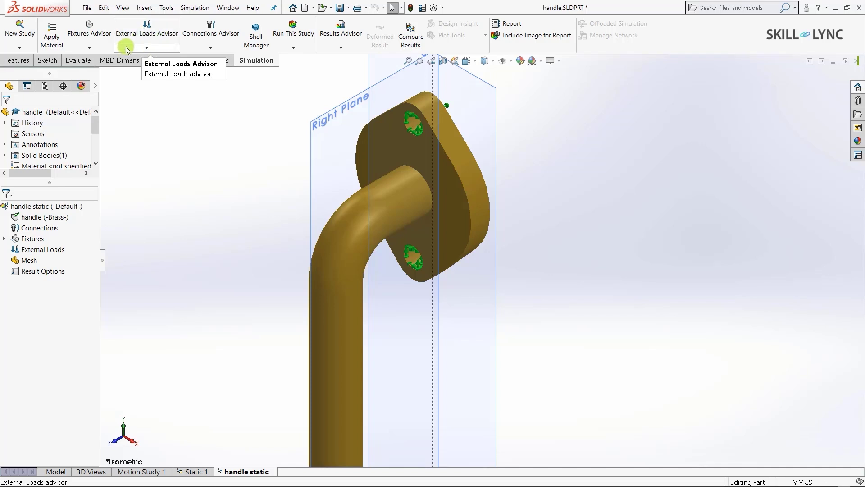
left_click(147, 47)
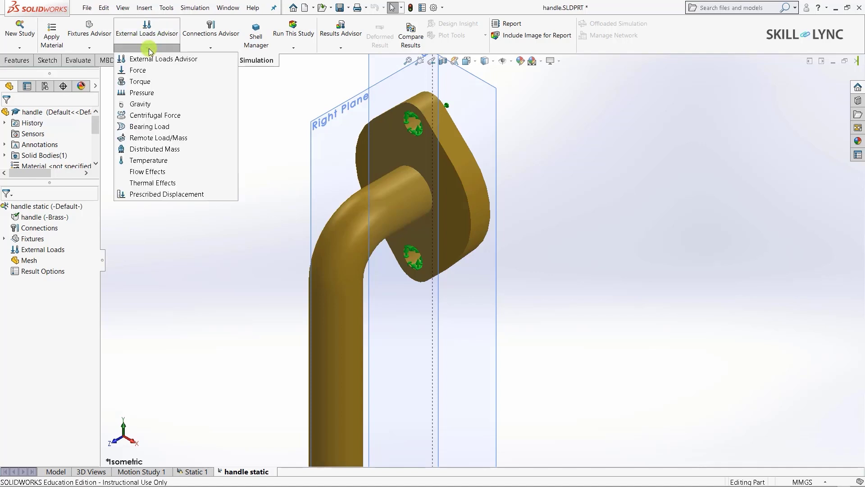
left_click(133, 71)
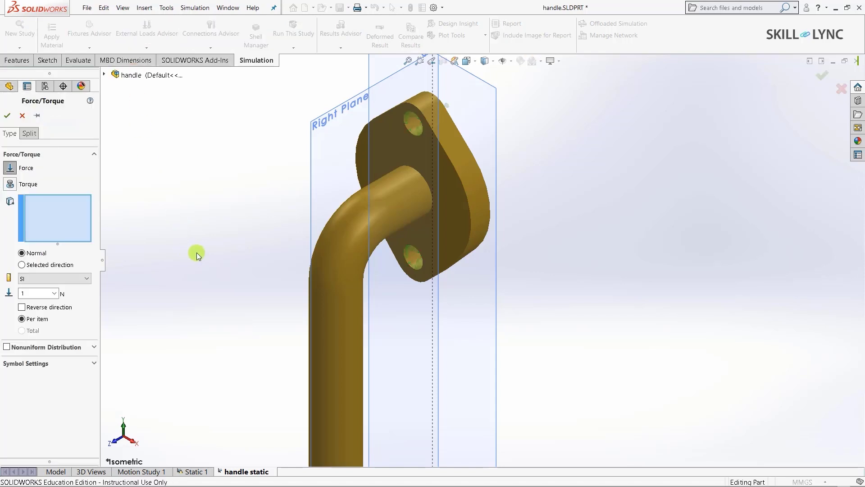
key("f")
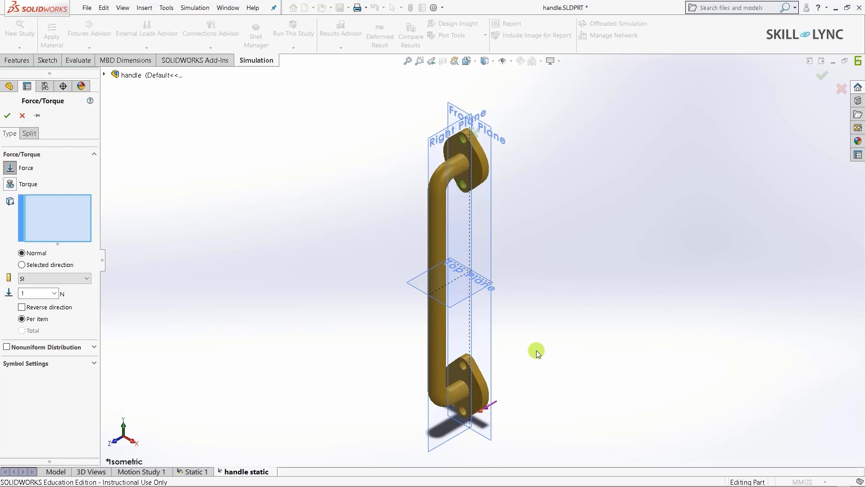
left_click(442, 239)
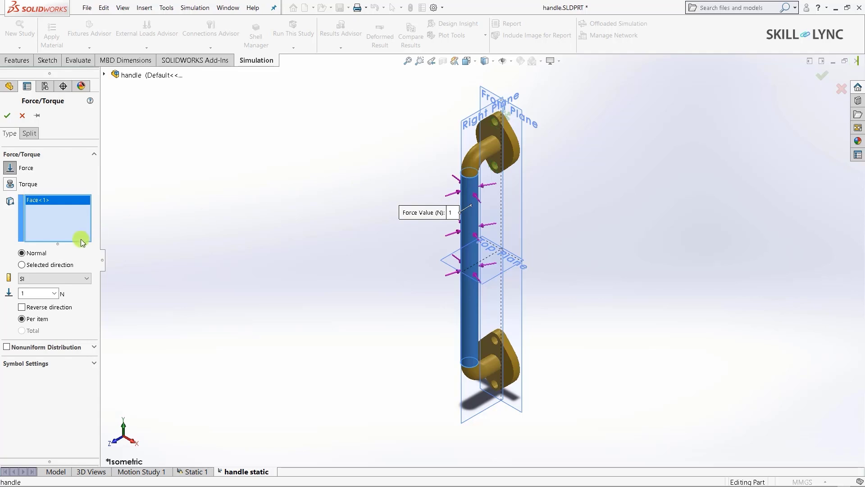
Switch the force to a selected direction and use the Front Plane as its direction reference.
left_click(22, 265)
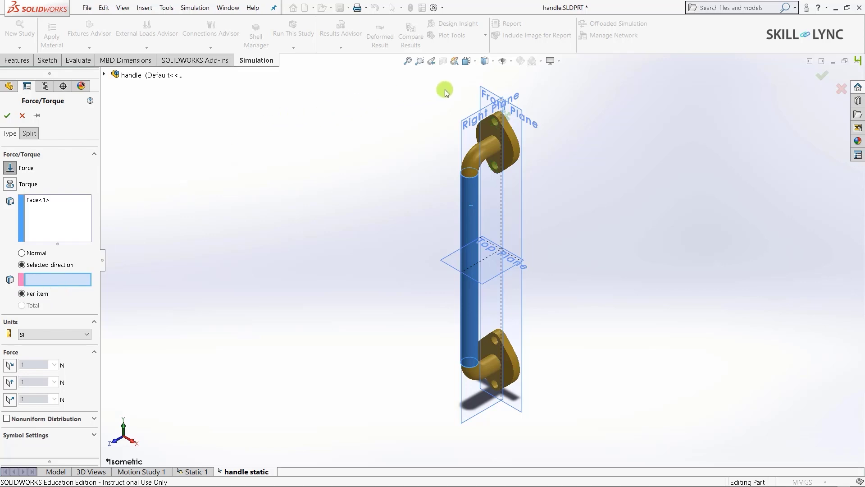
scroll(487, 88, "down", 5)
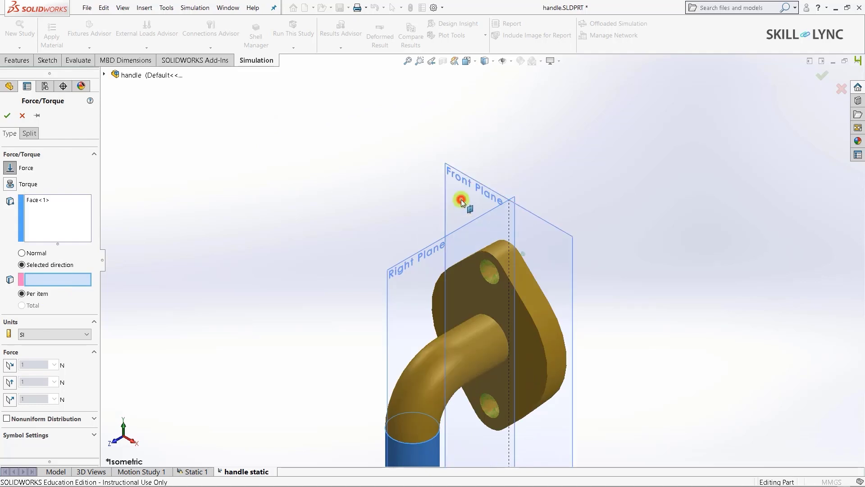
left_click(461, 199)
left_click(436, 160)
scroll(469, 169, "up", 5)
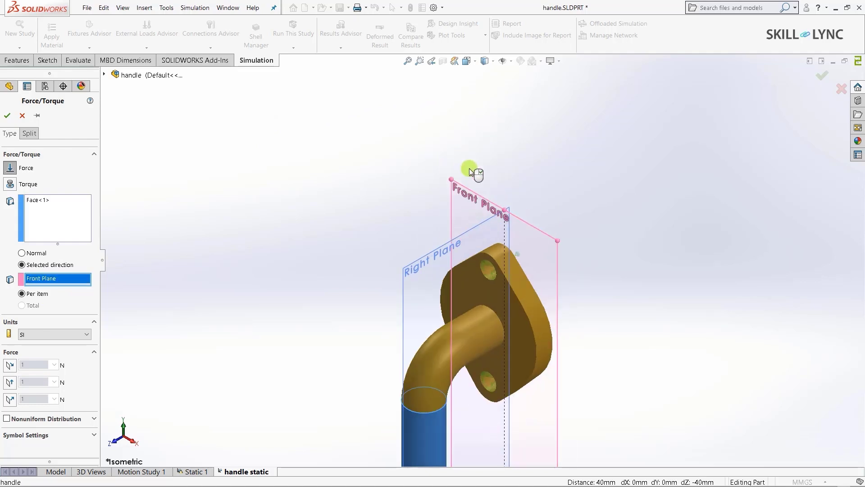
scroll(460, 402, "up", 3)
scroll(481, 347, "down", 2)
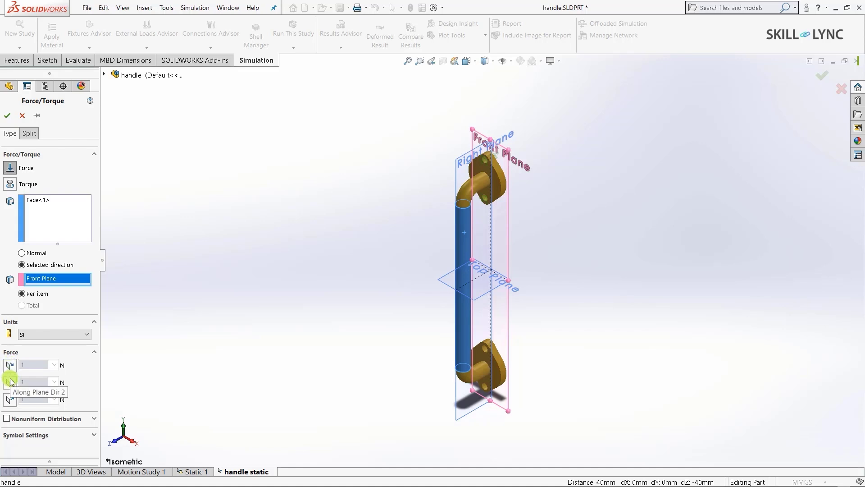
Set the force normal to the reference plane to 500 N and apply the load.
left_click(11, 402)
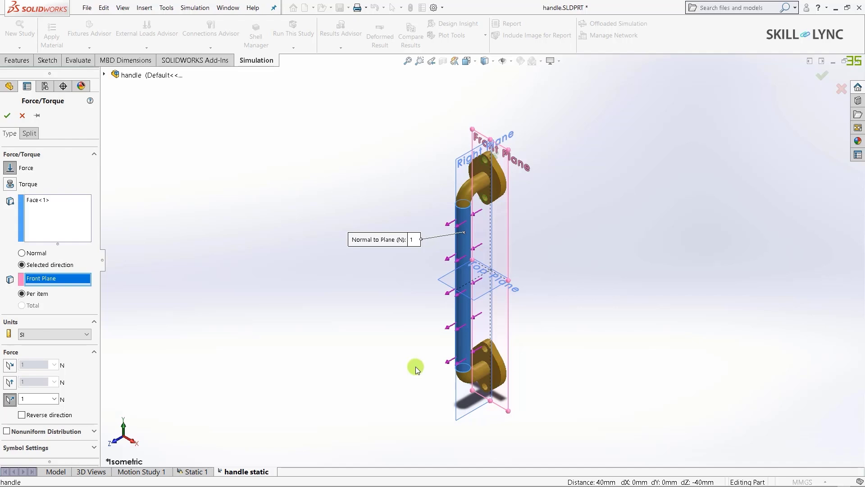
double_click(30, 399)
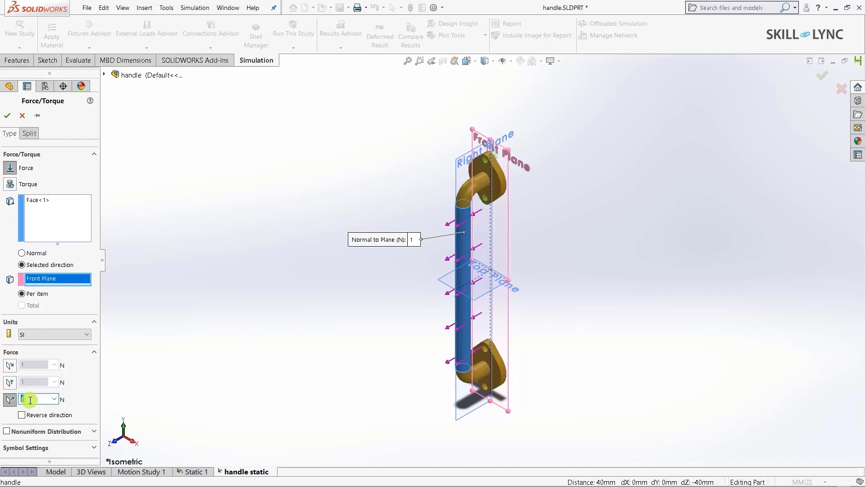
type("500")
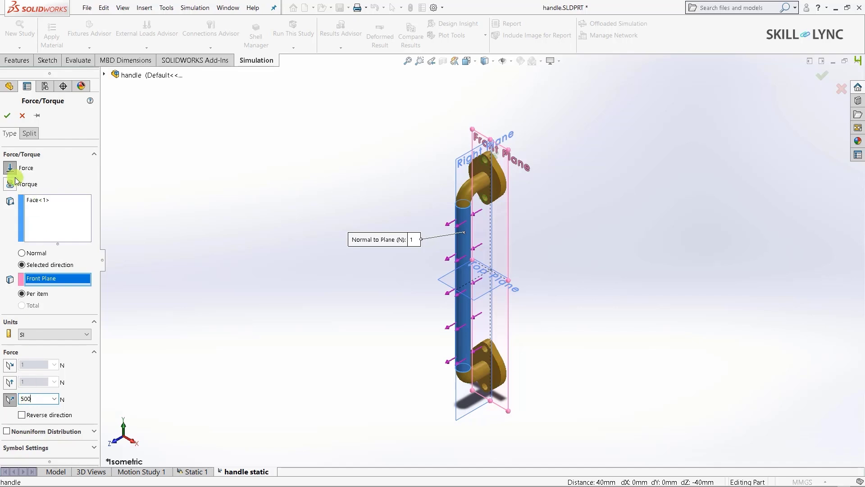
left_click(7, 119)
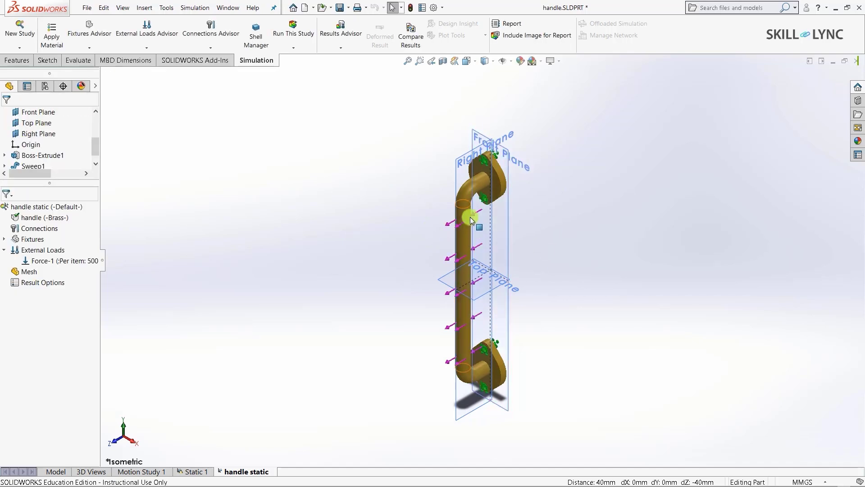
scroll(489, 173, "down", 2)
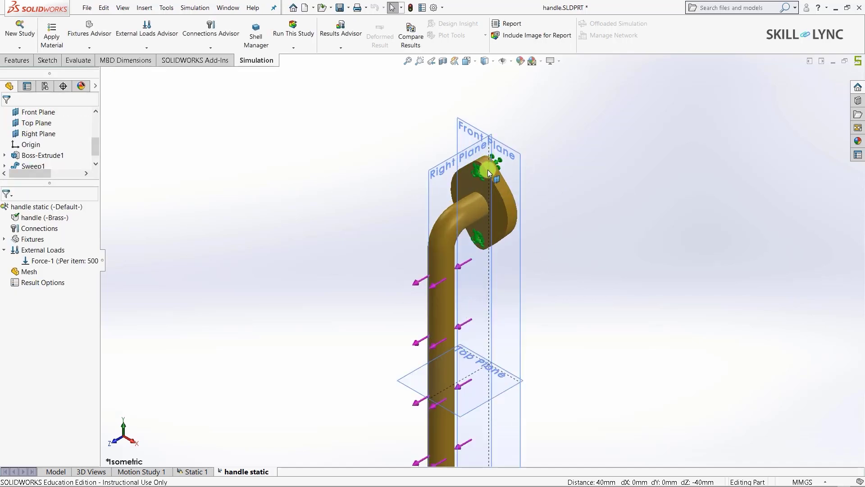
scroll(489, 172, "down", 2)
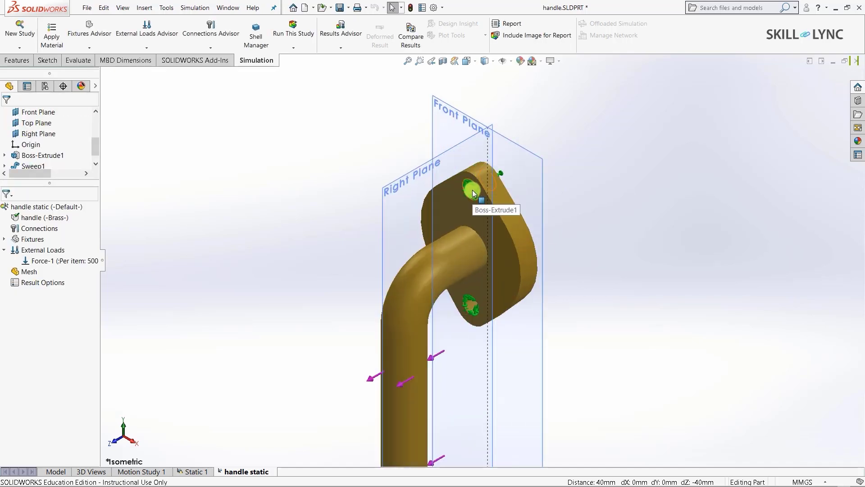
scroll(473, 194, "up", 5)
key("f")
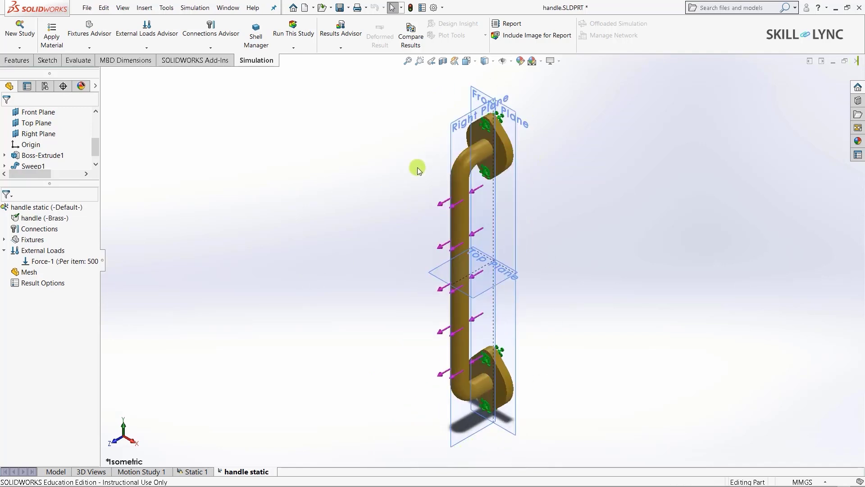
Start creating the study's mesh and enable the mesh parameters with the standard mesh type.
left_click(20, 271)
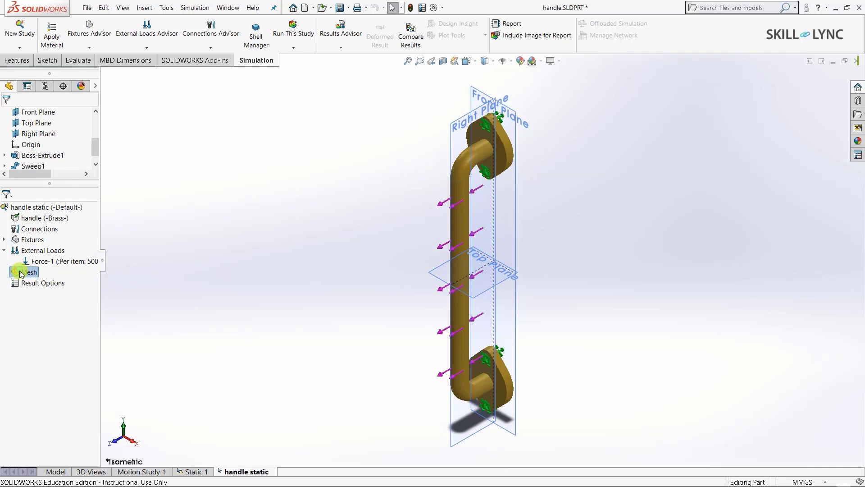
right_click(21, 272)
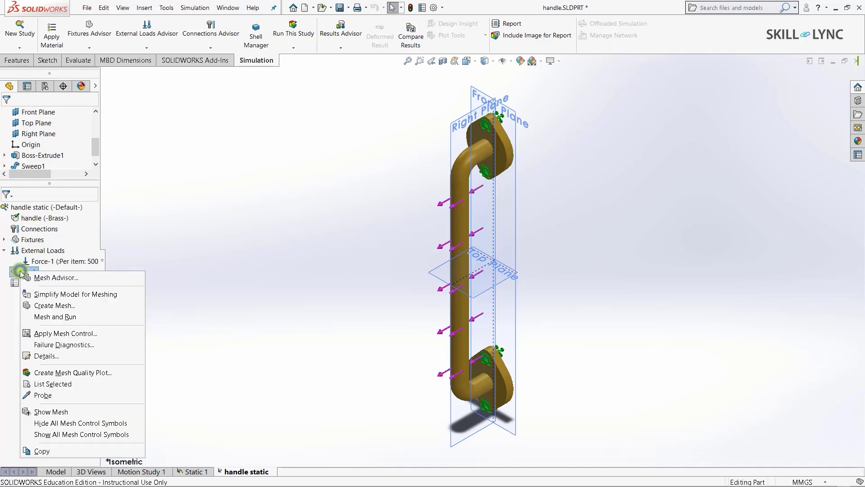
left_click(68, 307)
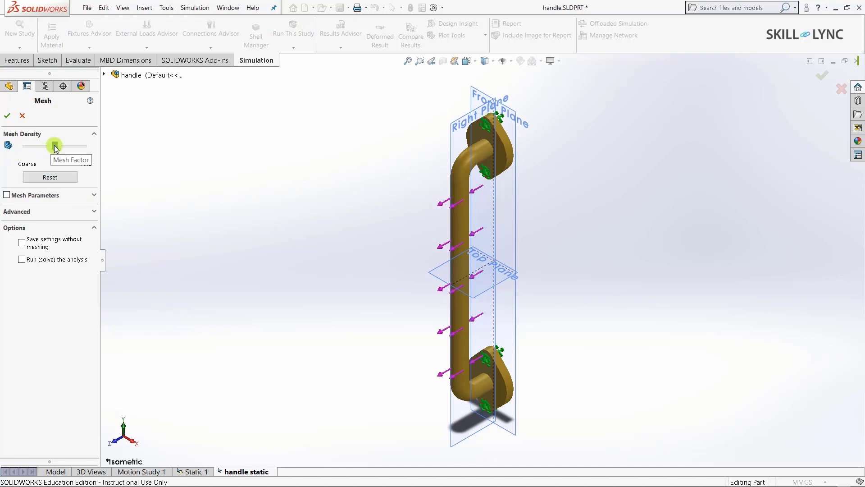
mouse_move(55, 149)
left_mouse_down()
mouse_move(39, 146)
mouse_move(102, 152)
mouse_move(31, 150)
mouse_move(53, 147)
left_mouse_up()
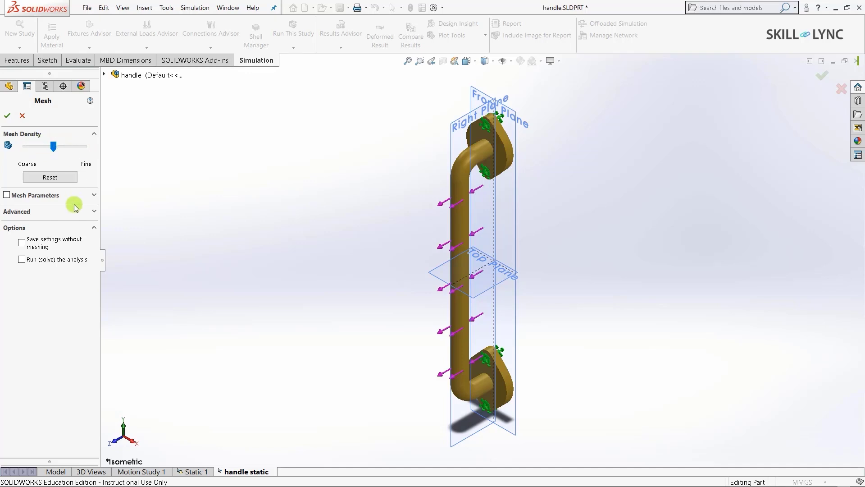
left_click(94, 195)
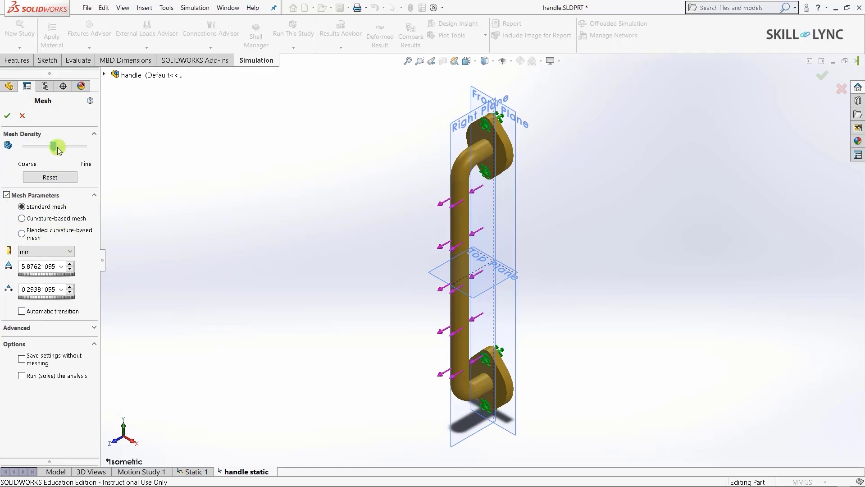
Set the mesh's global element size to 5 mm and generate the mesh.
left_click_drag(55, 147, 59, 147)
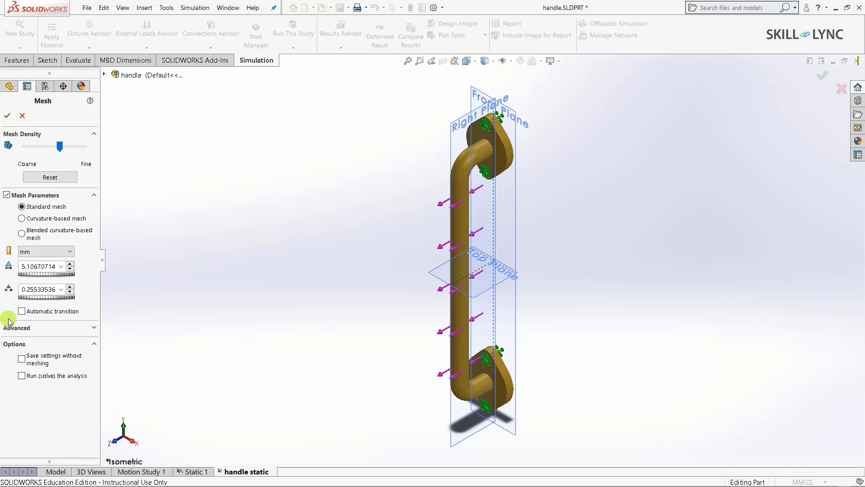
double_click(42, 267)
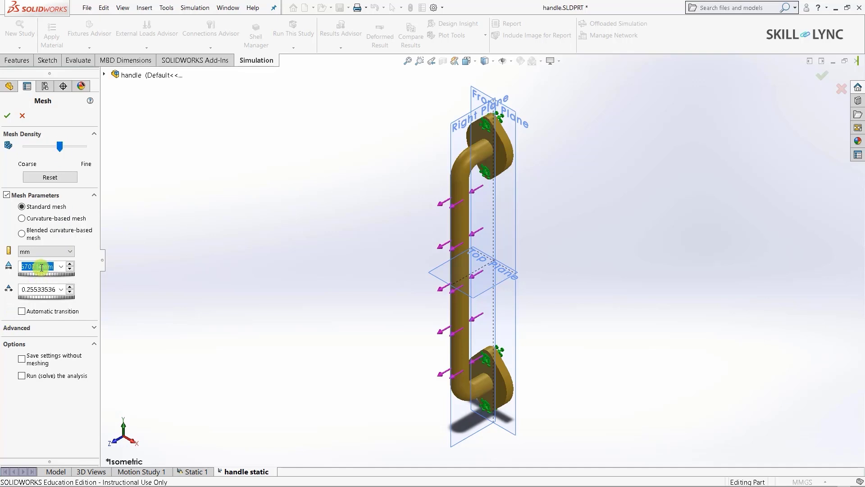
type("5")
key("Return")
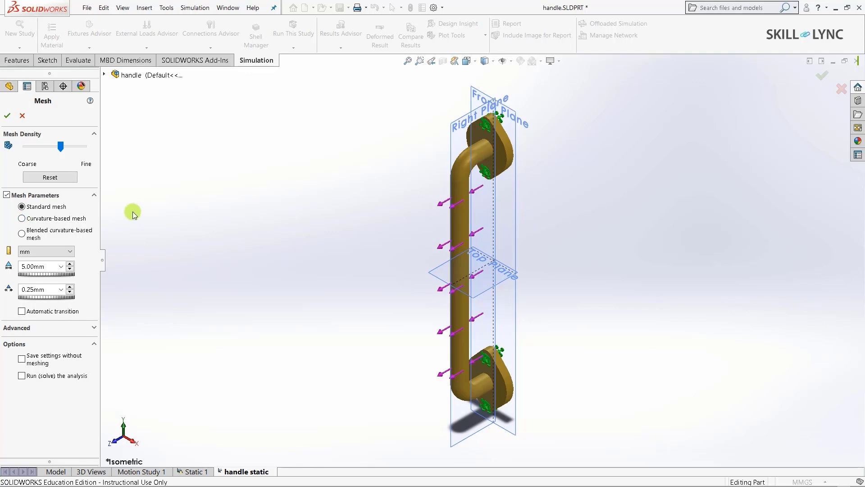
left_click(7, 116)
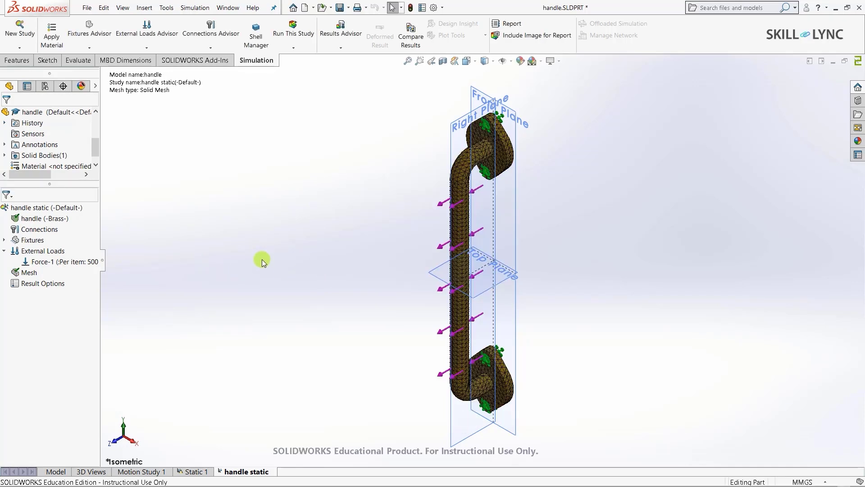
Inspect the generated mesh on the handle and review the available mesh commands without running one.
scroll(497, 175, "down", 5)
scroll(438, 141, "up", 5)
scroll(397, 241, "down", 2)
scroll(397, 240, "up", 4)
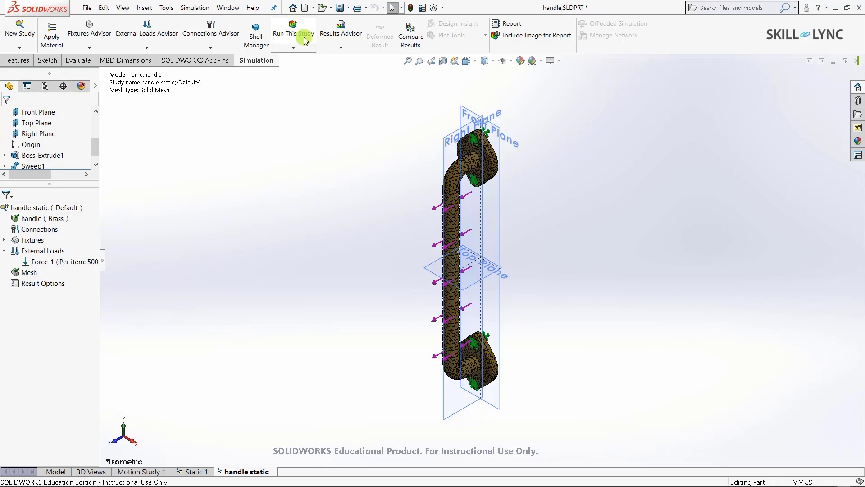
left_click(25, 274)
right_click(25, 274)
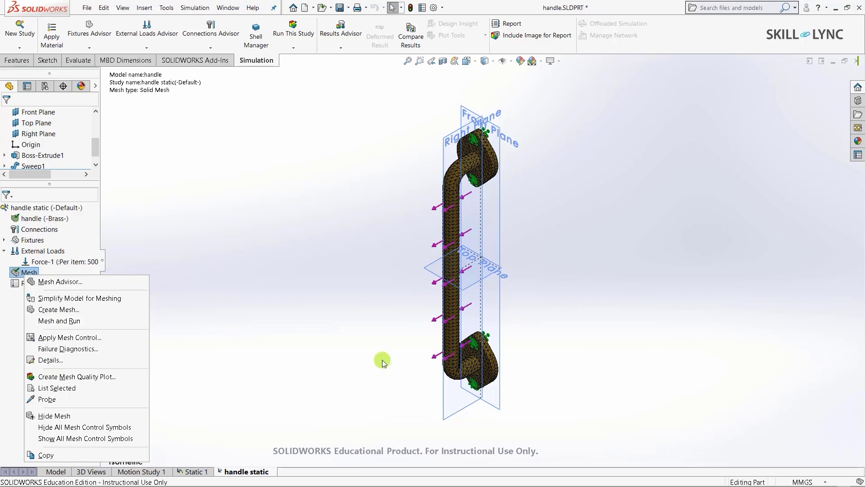
left_click(338, 350)
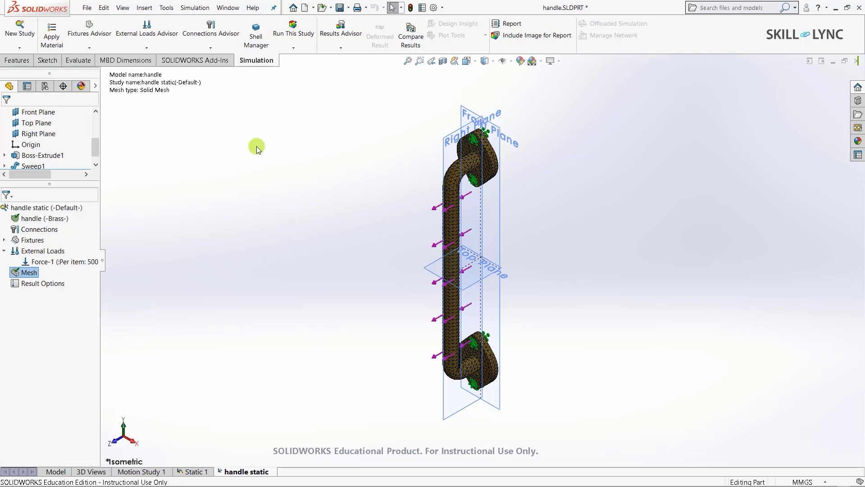
Run the static study and set the von Mises stress plot's deformed shape to true scale.
left_click(289, 36)
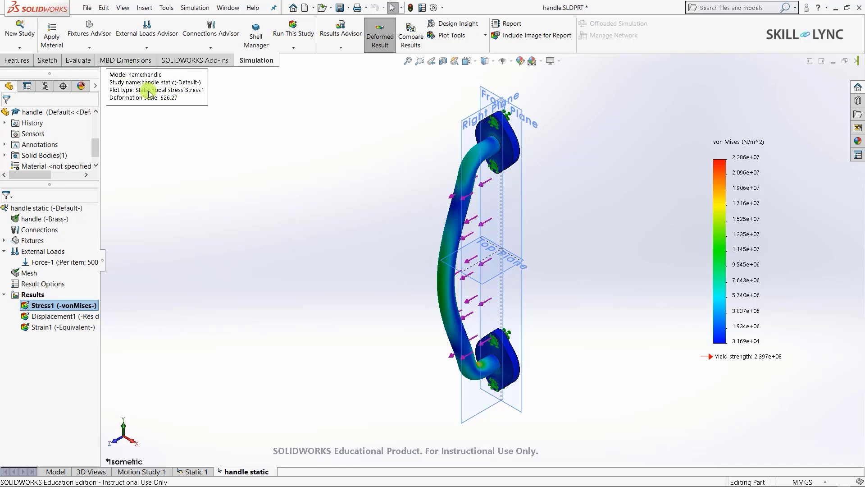
double_click(149, 92)
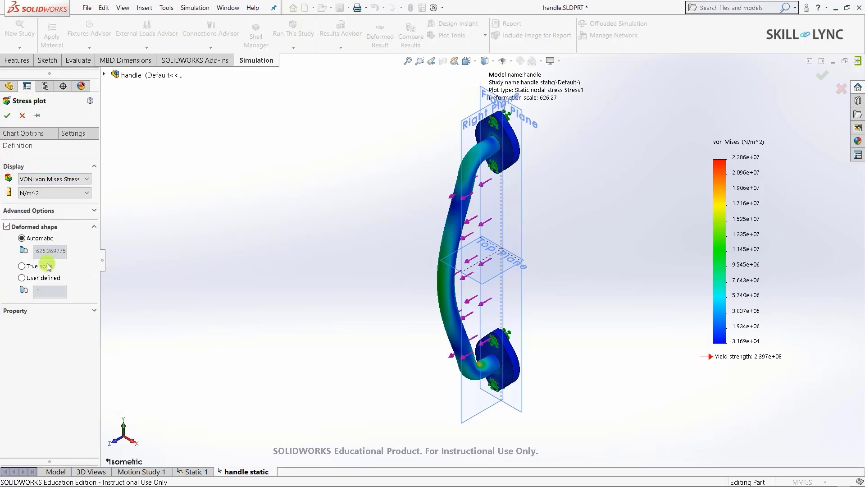
left_click(22, 266)
left_click(7, 115)
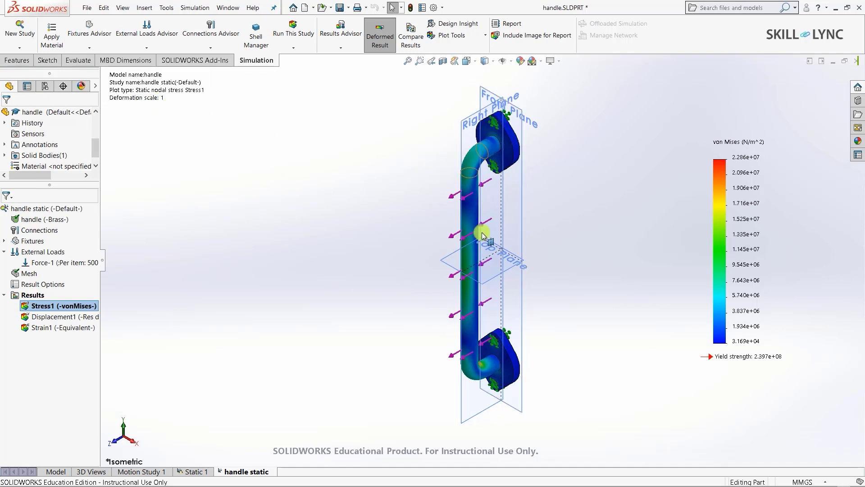
Examine the von Mises stress distribution around the handle against the colour legend, and return to the isometric view.
middle_click_drag(463, 251, 565, 282)
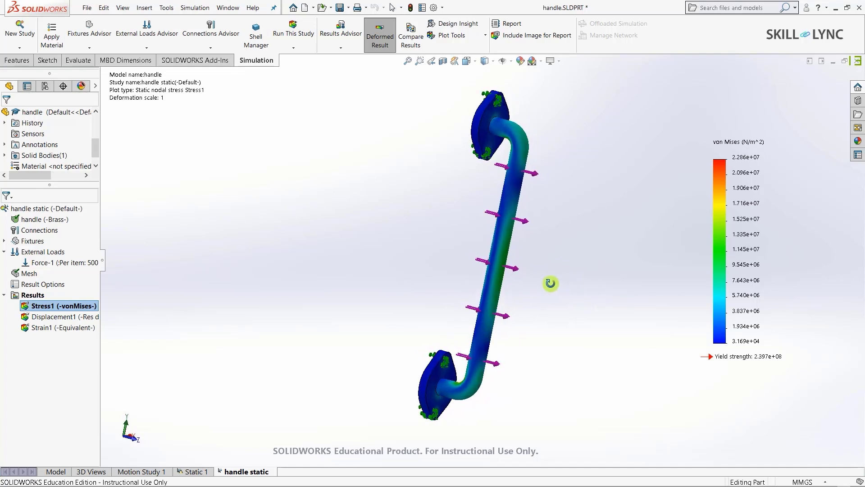
middle_click_drag(549, 283, 580, 283)
left_click(705, 129)
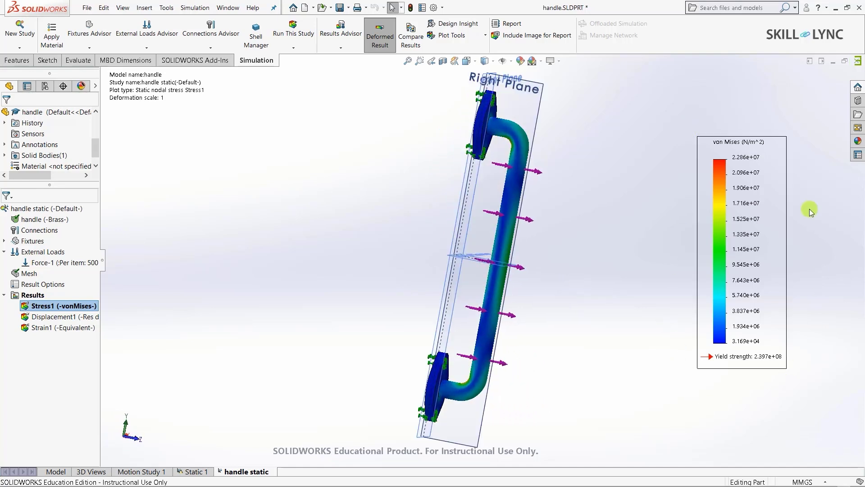
left_click(807, 193)
middle_click_drag(565, 222, 458, 231)
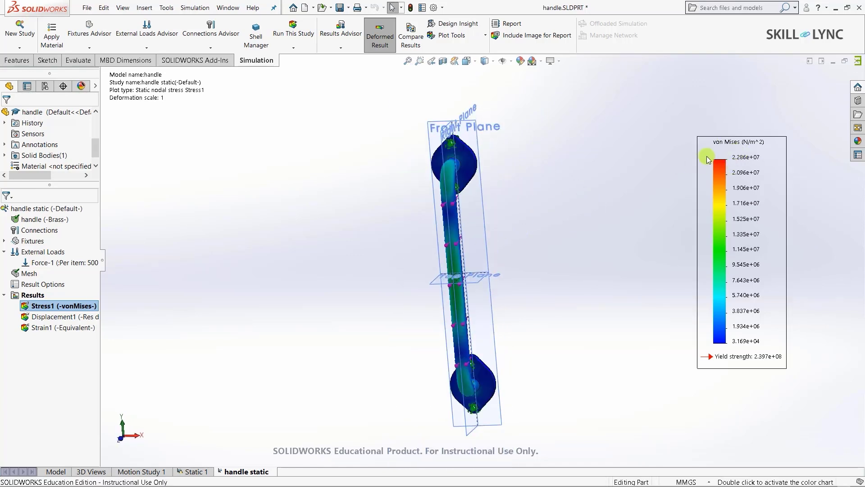
left_click(628, 187)
key("ctrl+7")
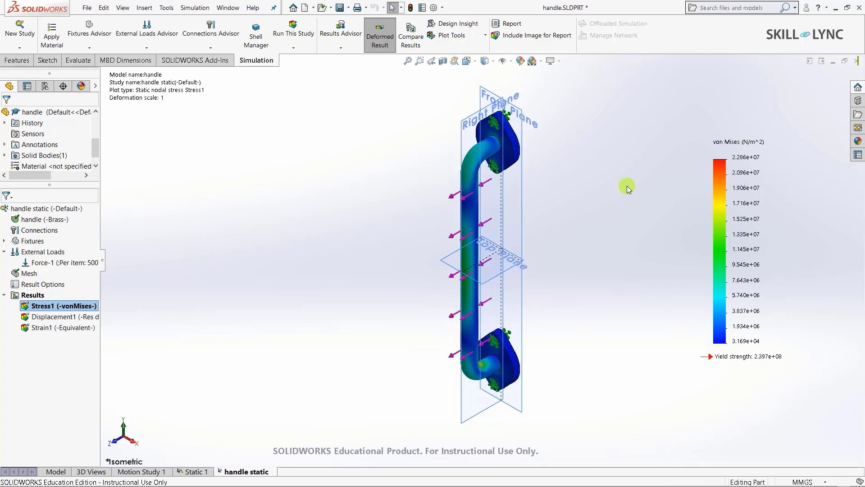